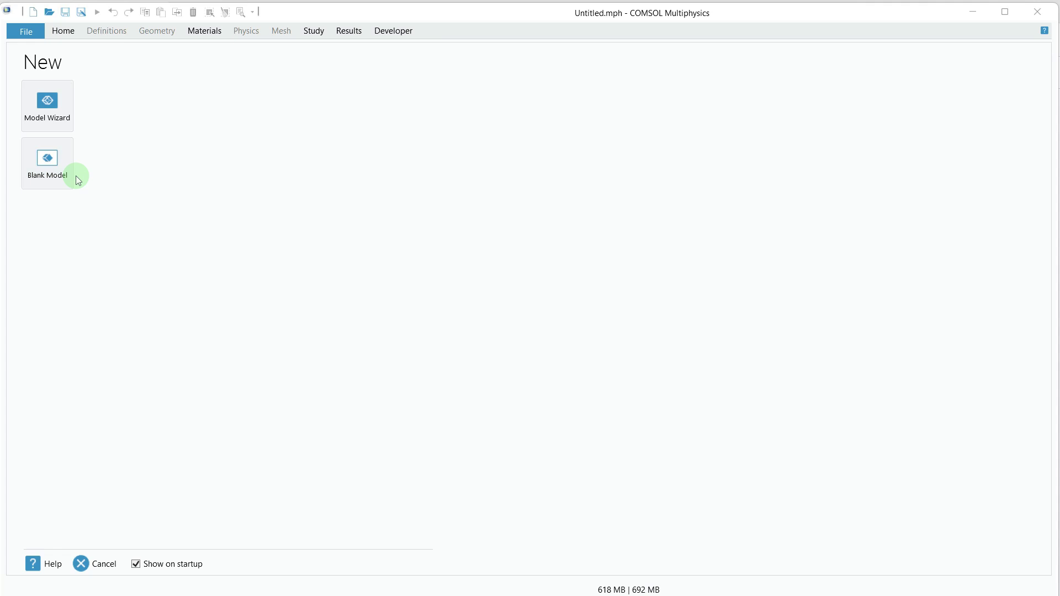
Step: Start a new Blank Model from the New screen
{"action": "left_click", "coordinate": [54, 168]}
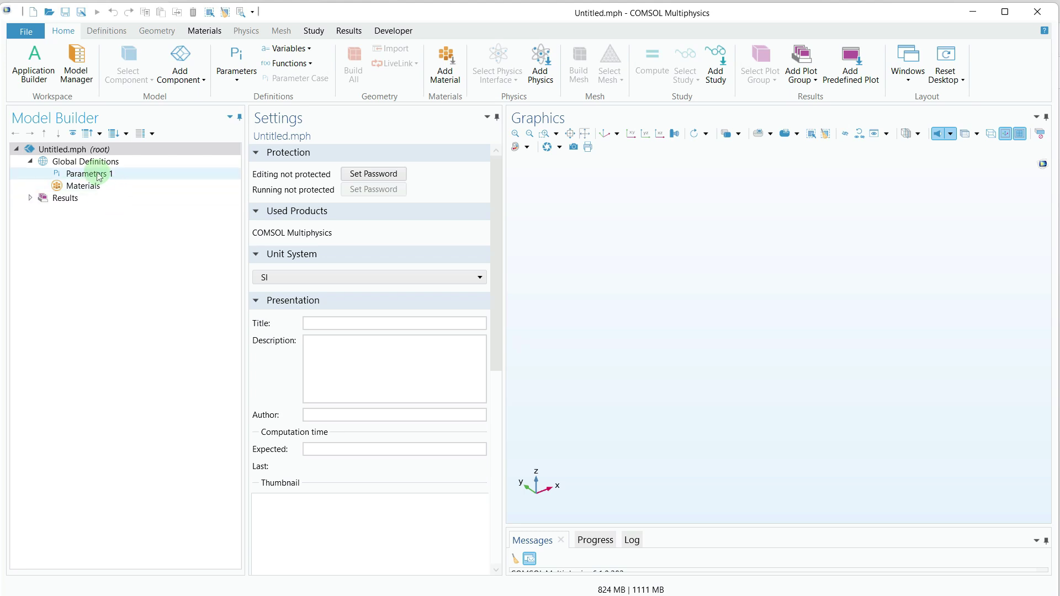
Step: Add a 3D component and set Geometry 1's length unit to cm
{"action": "left_click", "coordinate": [182, 83]}
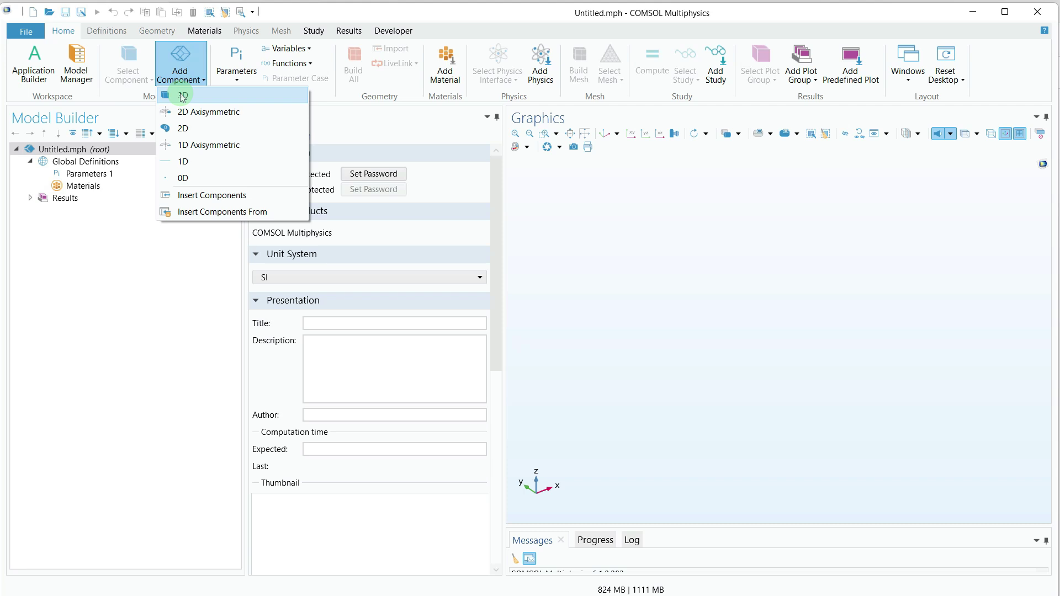
{"action": "left_click", "coordinate": [182, 96]}
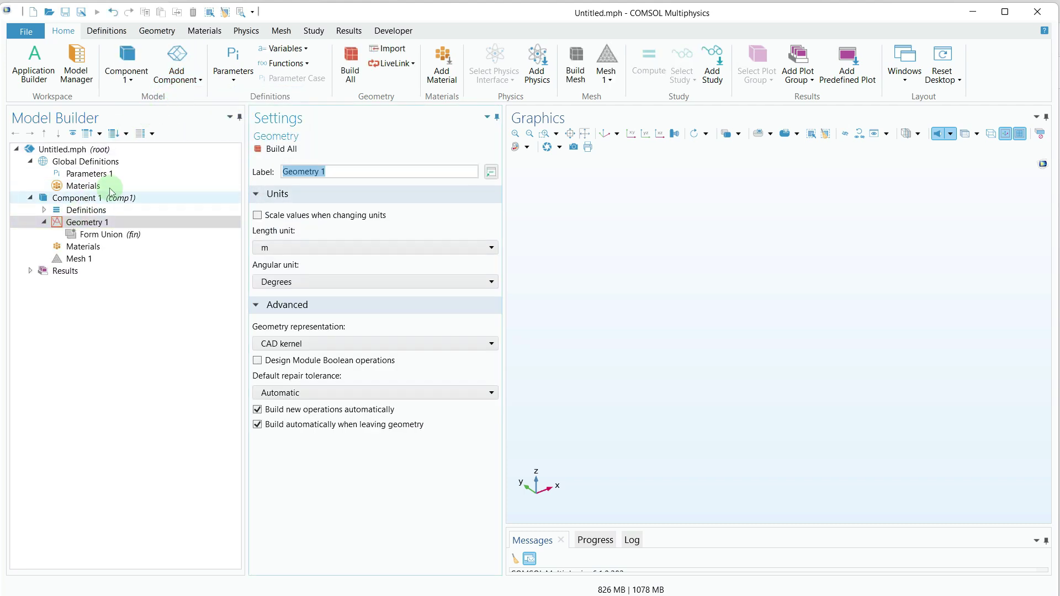
{"action": "left_click", "coordinate": [77, 223]}
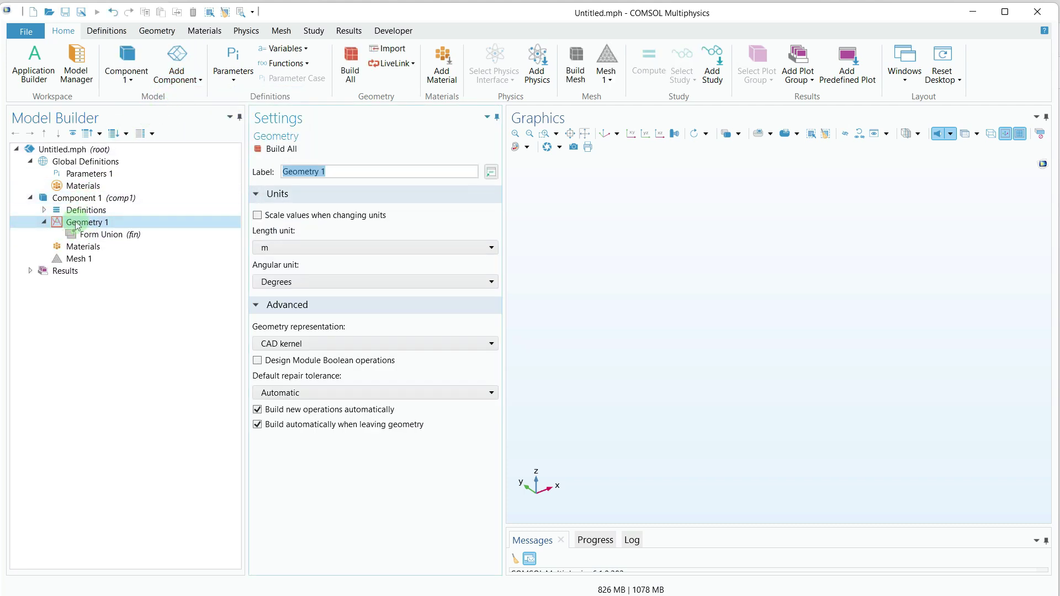
{"action": "left_click", "coordinate": [286, 249]}
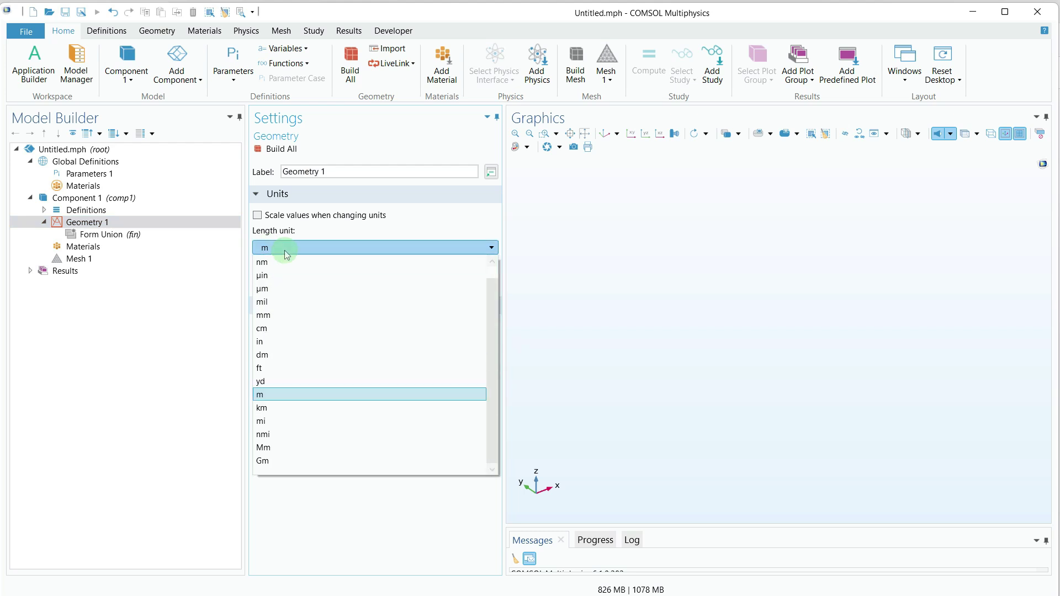
{"action": "left_click", "coordinate": [278, 329]}
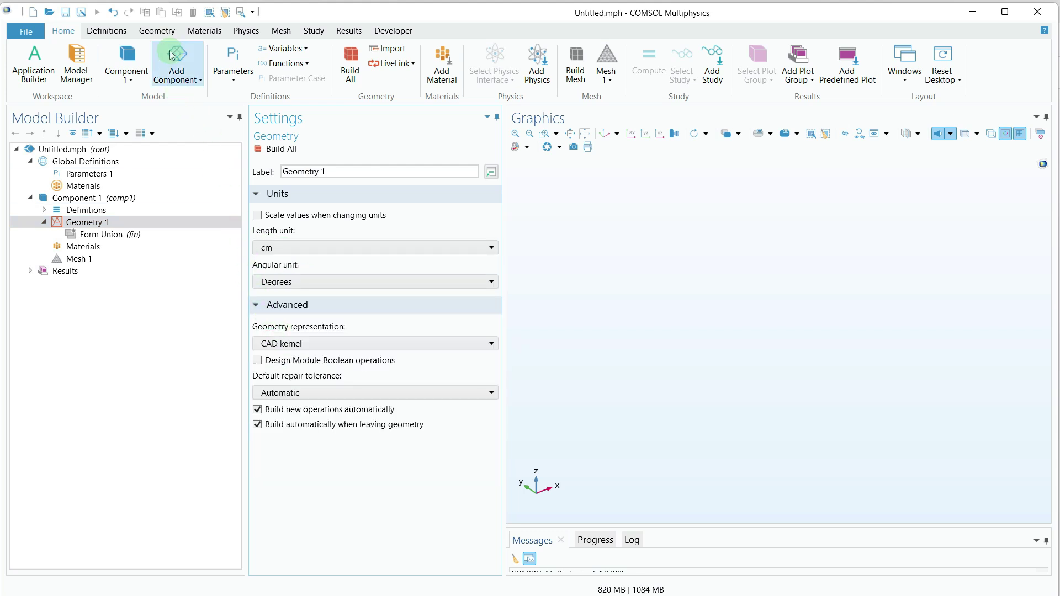
{"action": "left_click", "coordinate": [159, 32]}
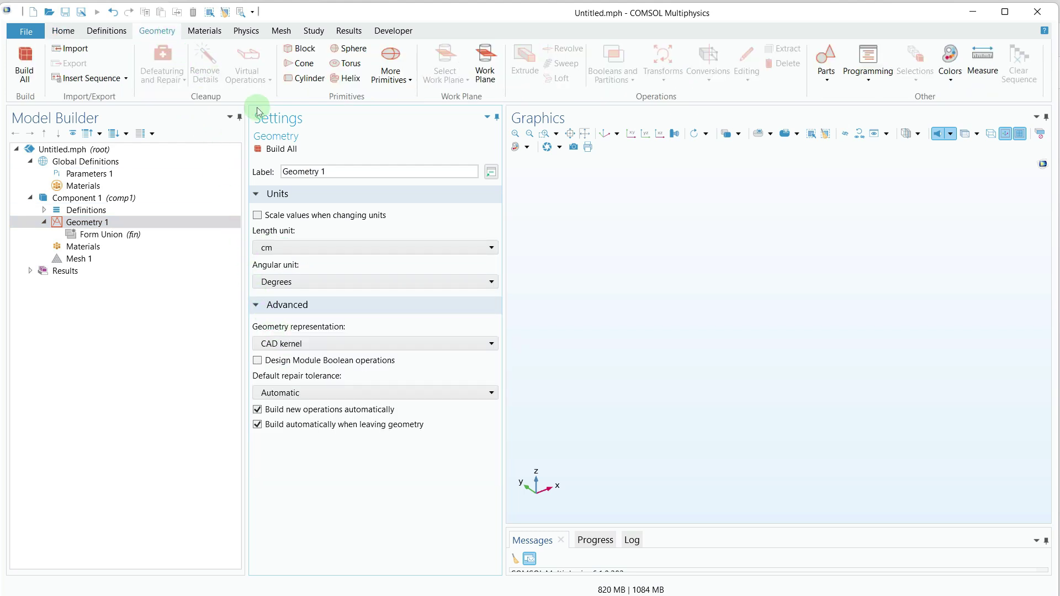
Step: Add and build a block with width 10, depth 10 and height 0.1 cm
{"action": "left_click", "coordinate": [301, 53]}
{"action": "double_click", "coordinate": [307, 261]}
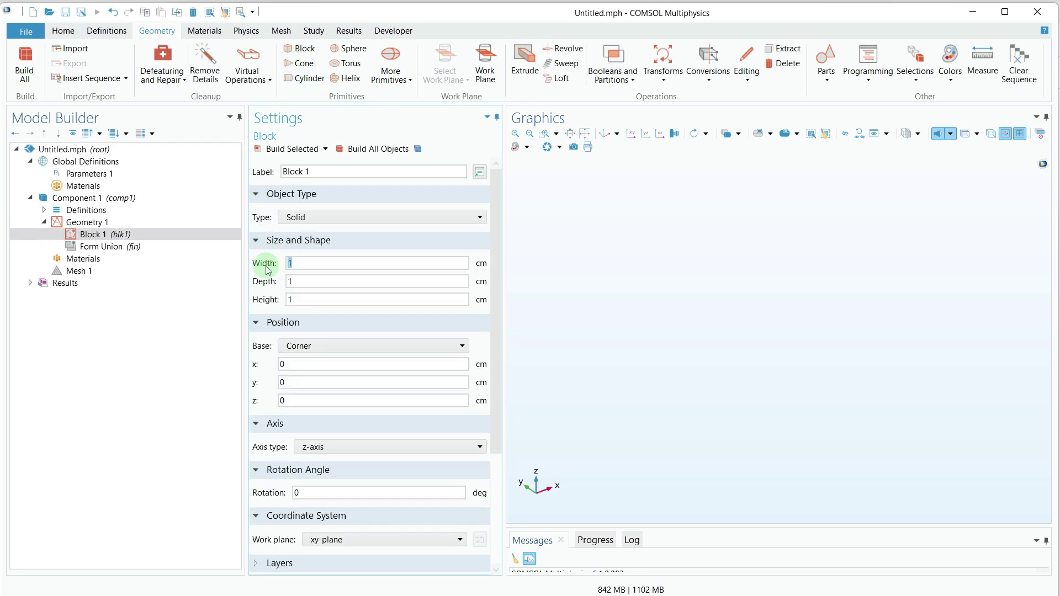
{"action": "type", "text": "10"}
{"action": "key", "text": "Tab"}
{"action": "type", "text": "10"}
{"action": "key", "text": "Tab"}
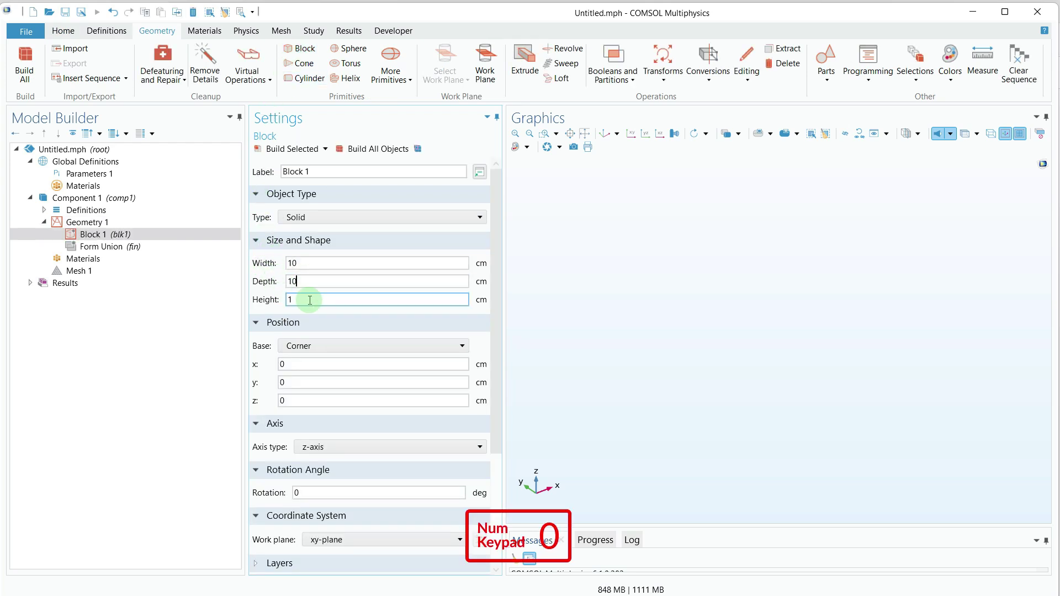
{"action": "type", "text": "0.1"}
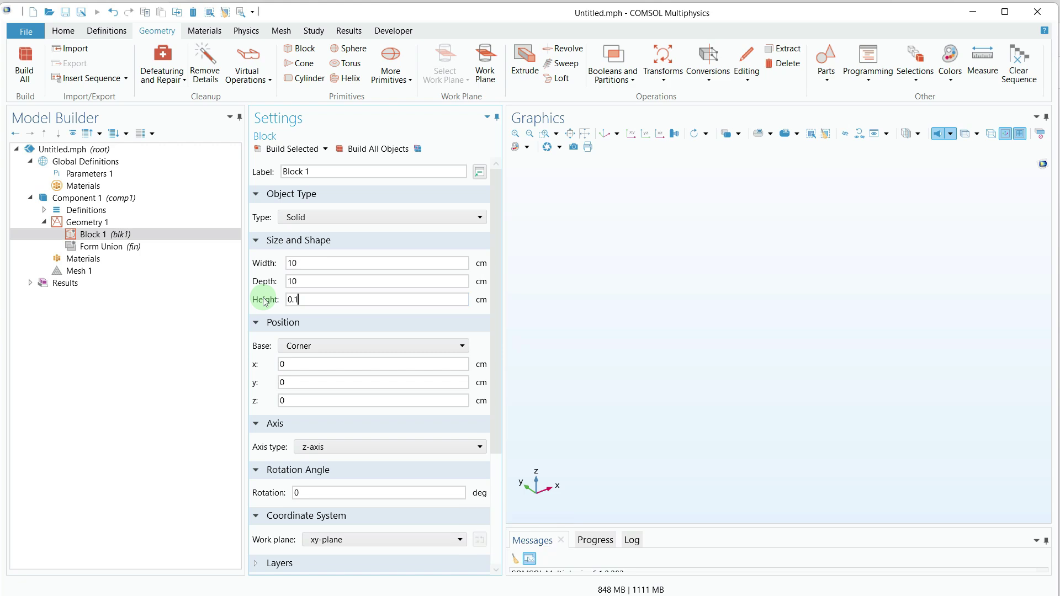
{"action": "left_click", "coordinate": [299, 175]}
{"action": "left_click", "coordinate": [293, 149]}
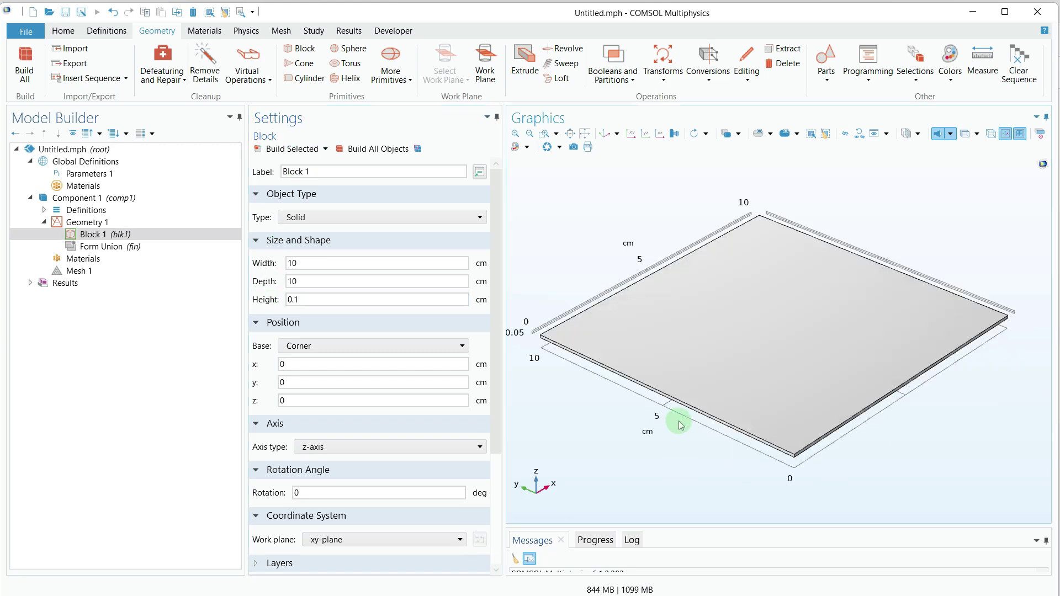
{"action": "mouse_move", "coordinate": [679, 419]}
{"action": "left_mouse_down"}
{"action": "mouse_move", "coordinate": [679, 395]}
{"action": "mouse_move", "coordinate": [662, 402]}
{"action": "mouse_move", "coordinate": [680, 391]}
{"action": "mouse_move", "coordinate": [678, 425]}
{"action": "mouse_move", "coordinate": [672, 412]}
{"action": "mouse_move", "coordinate": [656, 414]}
{"action": "mouse_move", "coordinate": [669, 419]}
{"action": "left_mouse_up"}
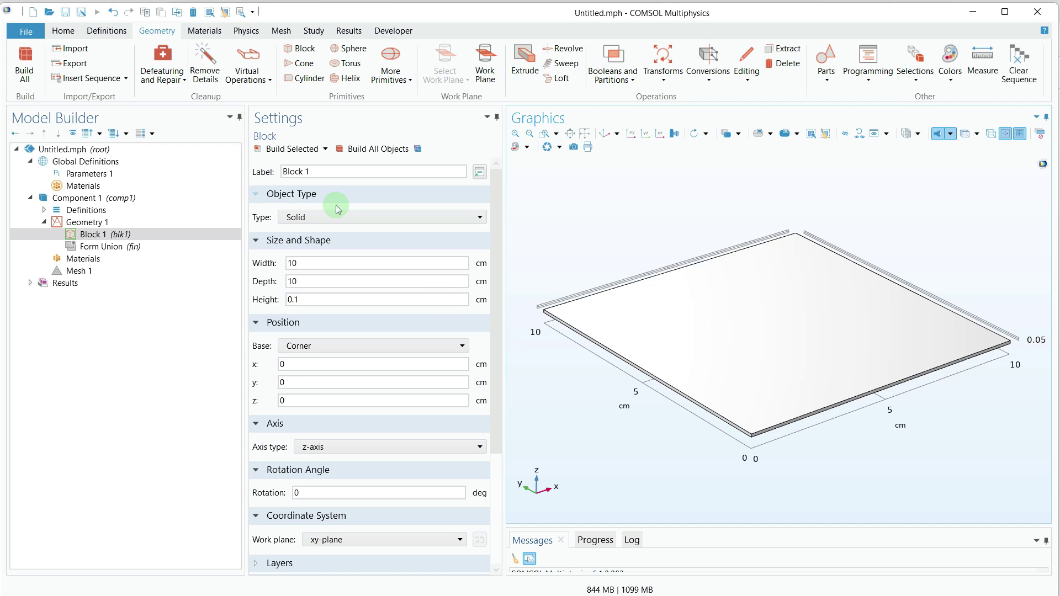
Step: Add a cylinder with radius 0.5 cm and height 0.1 cm
{"action": "left_click", "coordinate": [304, 85]}
{"action": "double_click", "coordinate": [292, 263]}
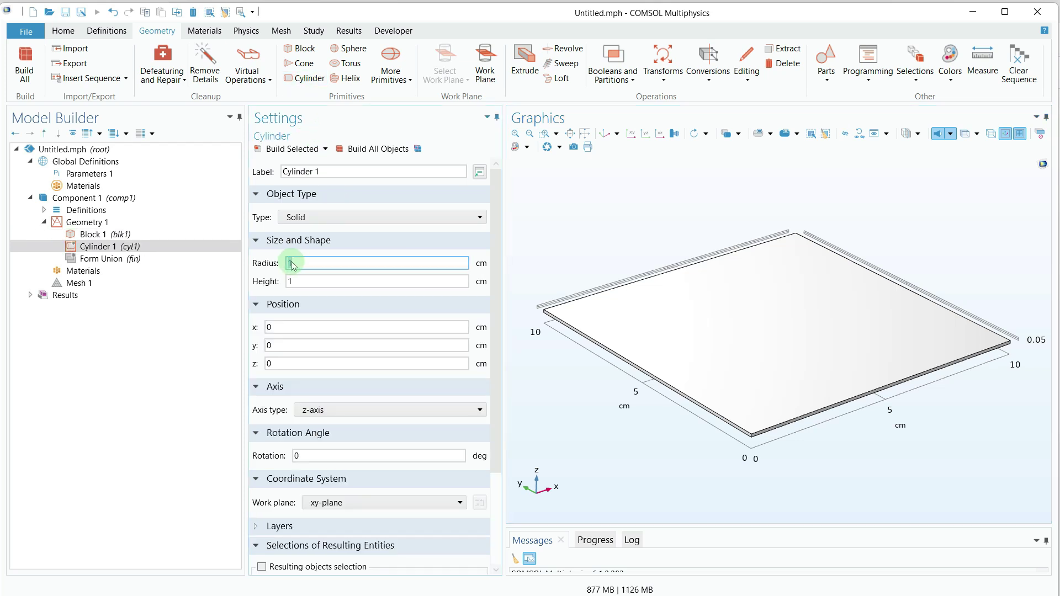
{"action": "type", "text": "0.5"}
{"action": "key", "text": "Tab"}
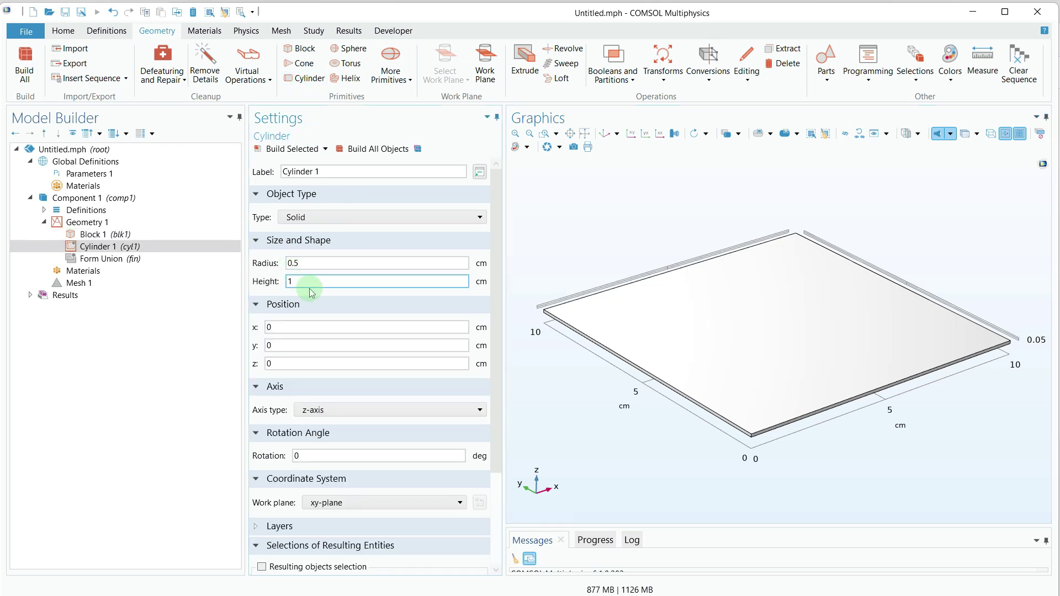
{"action": "type", "text": "0.1"}
Step: Position the cylinder at x 5, y 5 and build it on the plate
{"action": "double_click", "coordinate": [261, 328]}
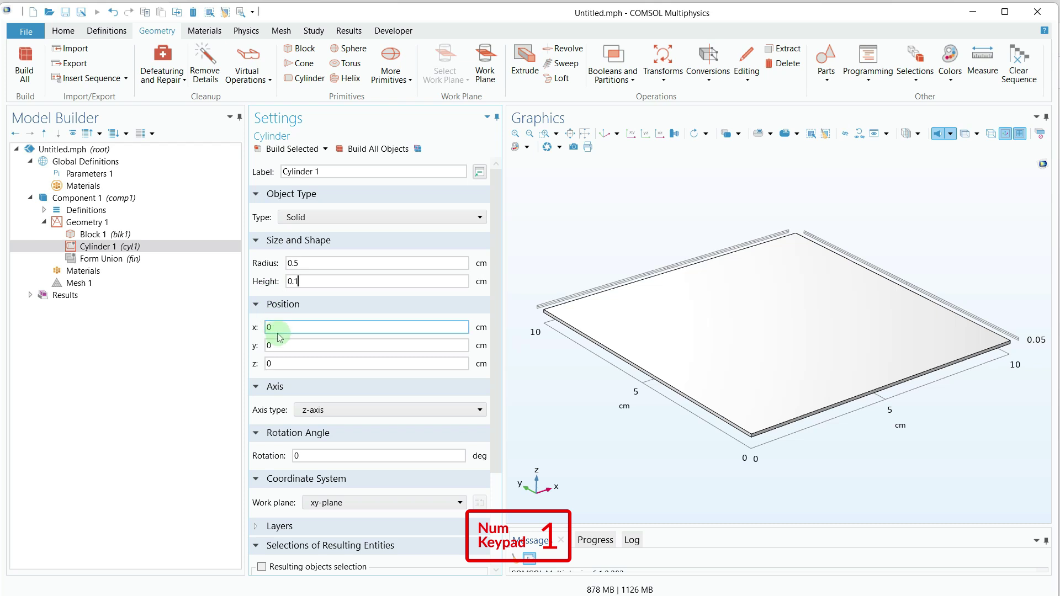
{"action": "type", "text": "5"}
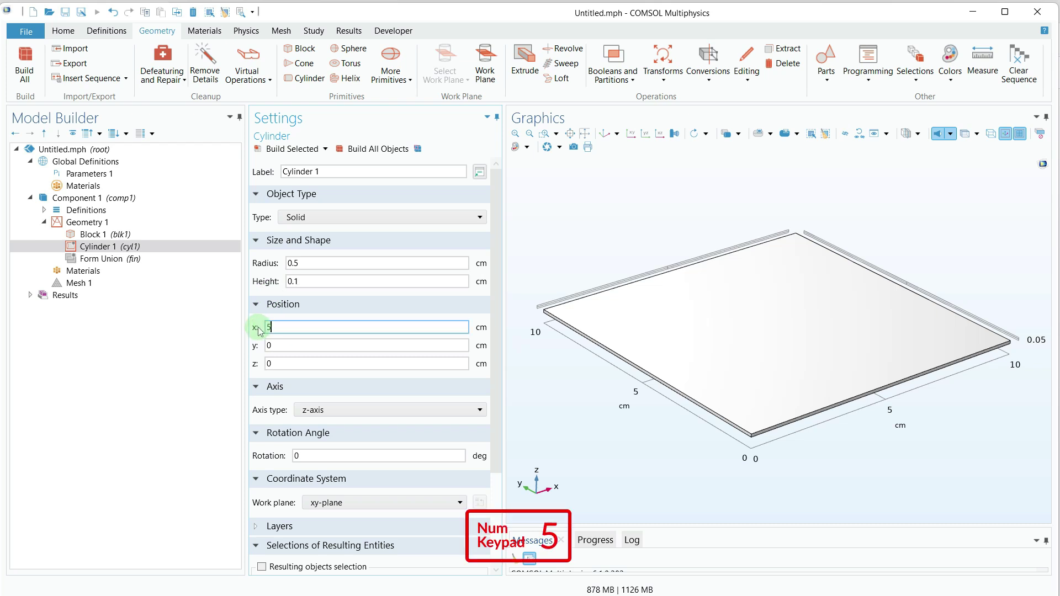
{"action": "left_click", "coordinate": [296, 344]}
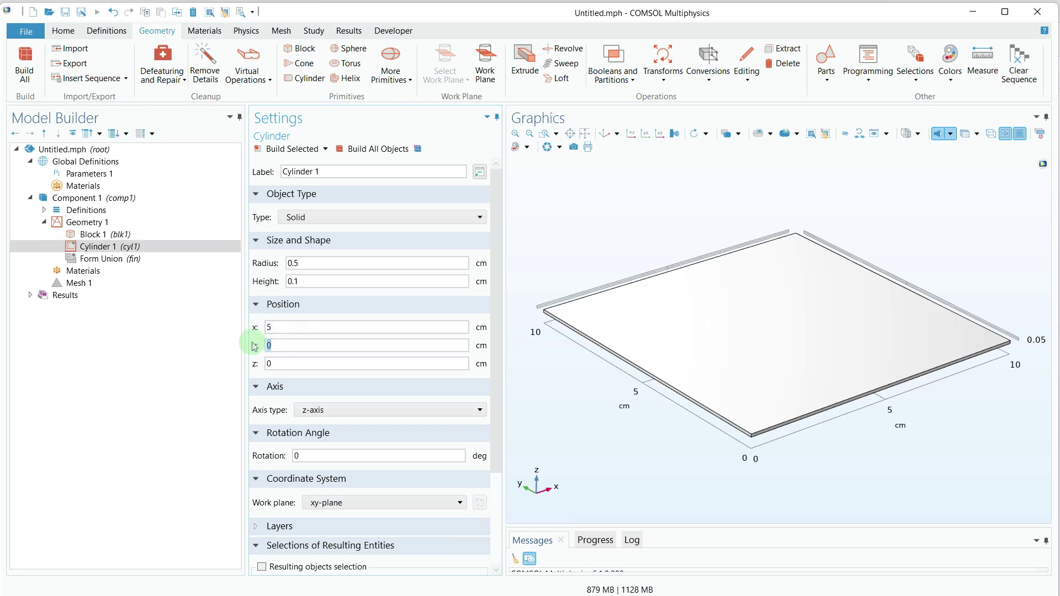
{"action": "double_click", "coordinate": [268, 346]}
{"action": "type", "text": "5"}
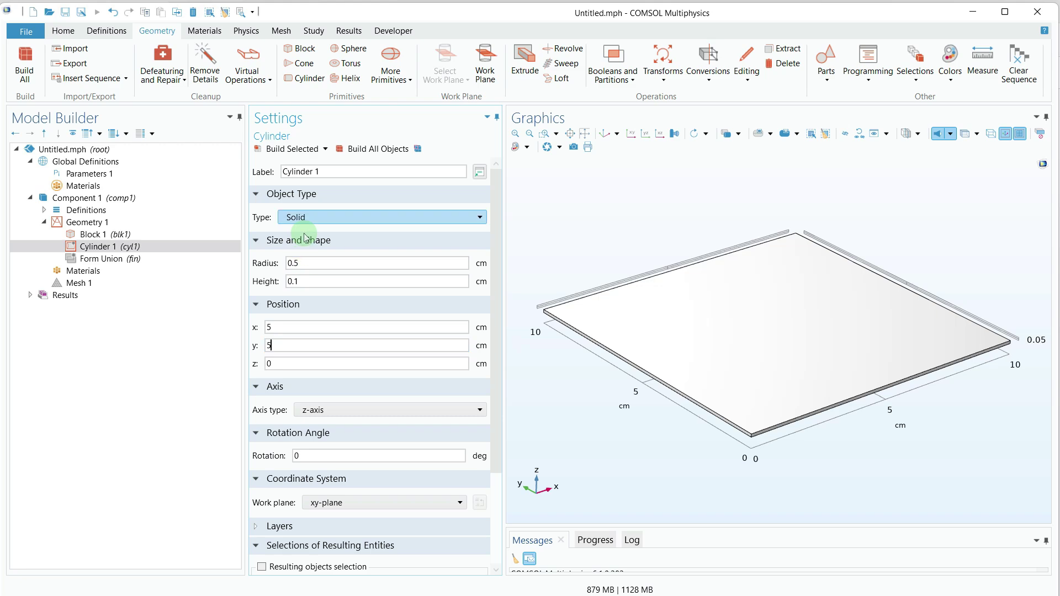
{"action": "left_click", "coordinate": [292, 149]}
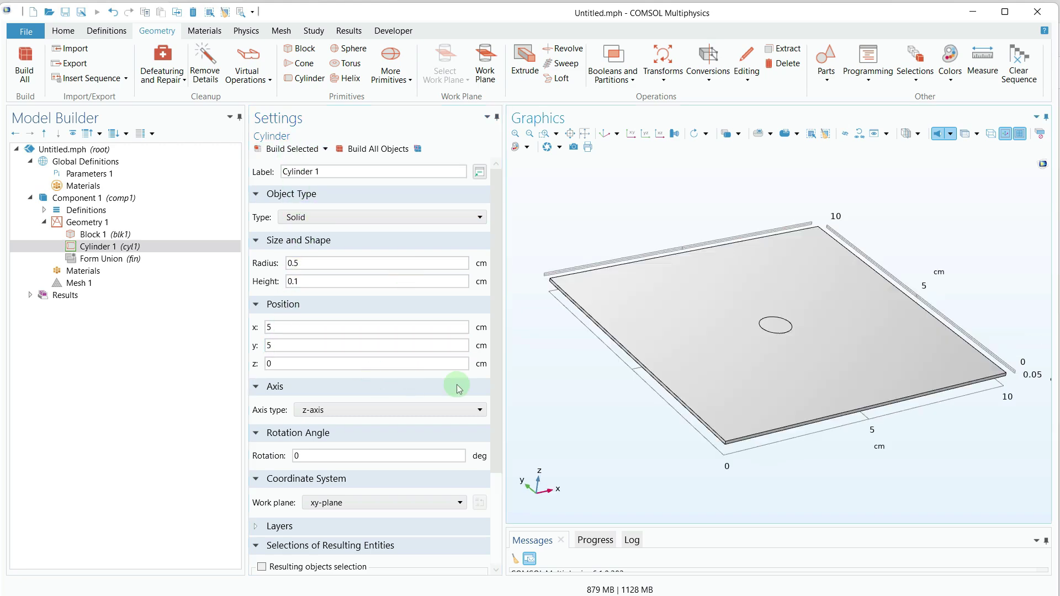
{"action": "left_click_drag", "start_coordinate": [766, 350], "coordinate": [762, 356]}
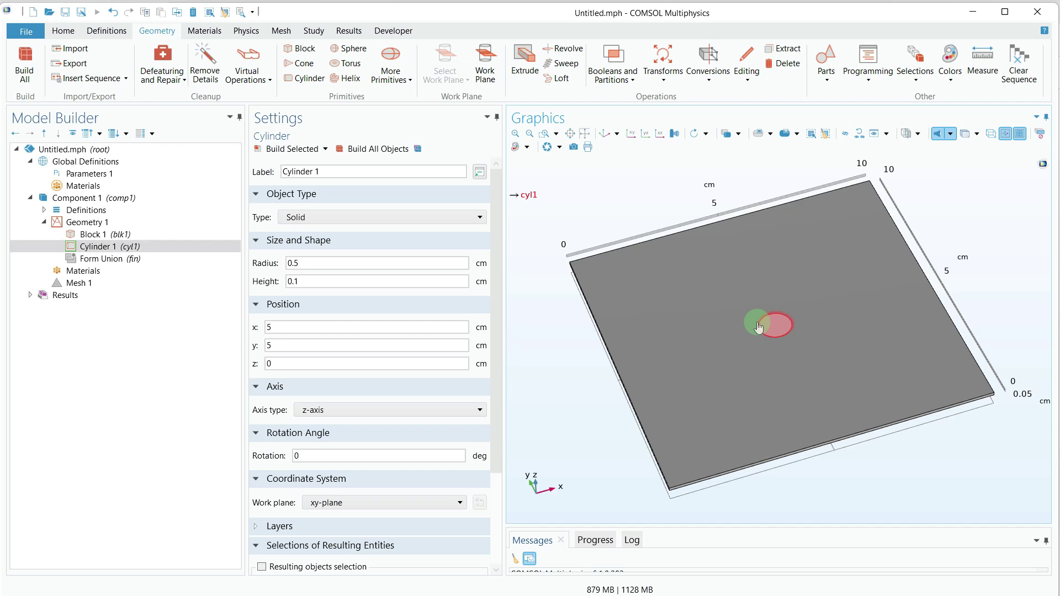
{"action": "left_click_drag", "start_coordinate": [759, 328], "coordinate": [568, 366]}
{"action": "left_click", "coordinate": [94, 249]}
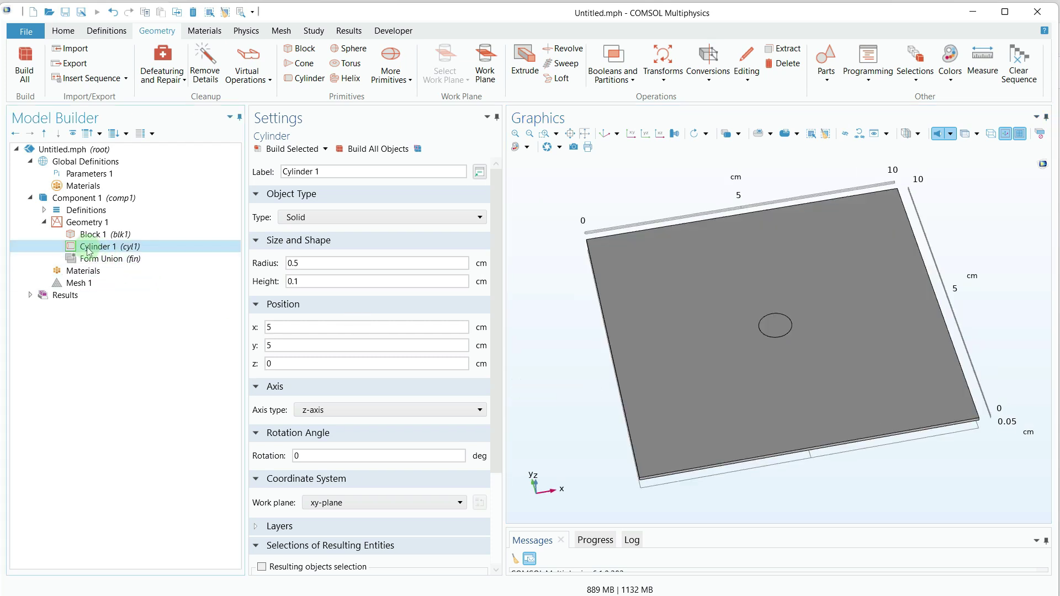
Step: Duplicate Cylinder 1, move the copy to x 9, y 9, and build it
{"action": "right_click", "coordinate": [88, 250]}
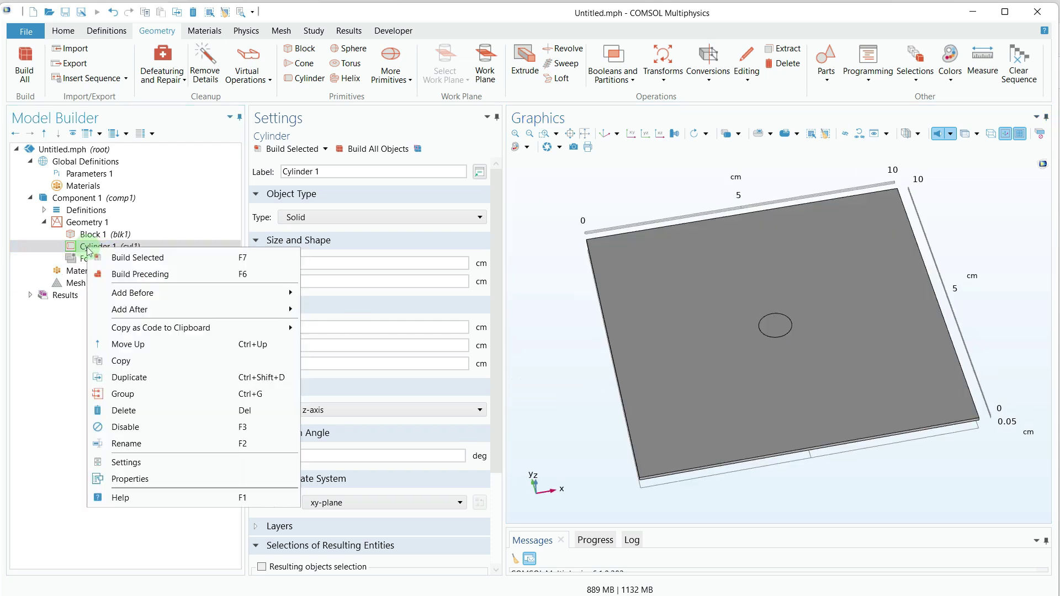
{"action": "left_click", "coordinate": [129, 377]}
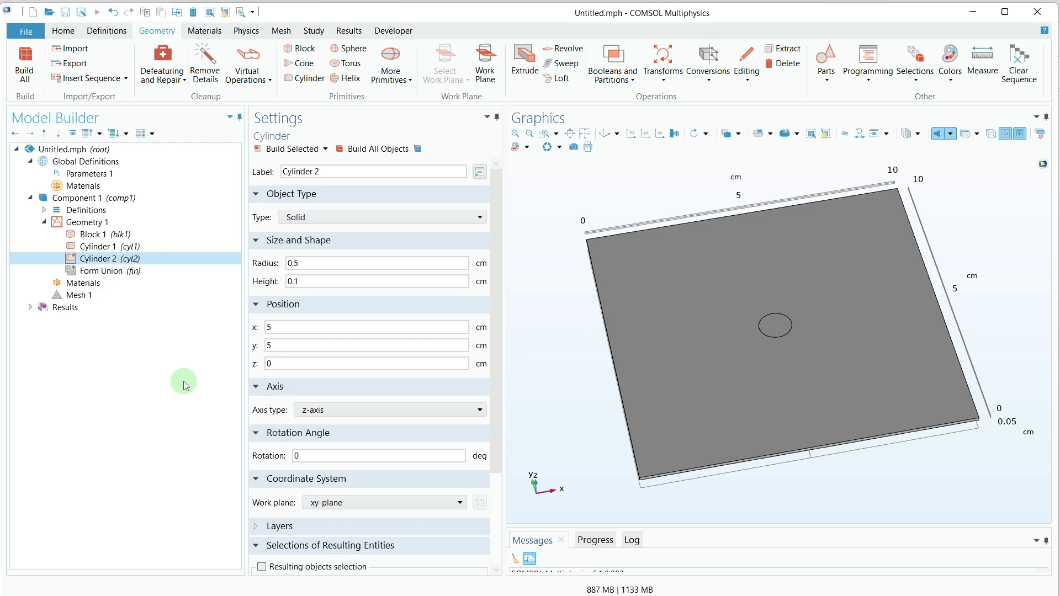
{"action": "left_click", "coordinate": [294, 328]}
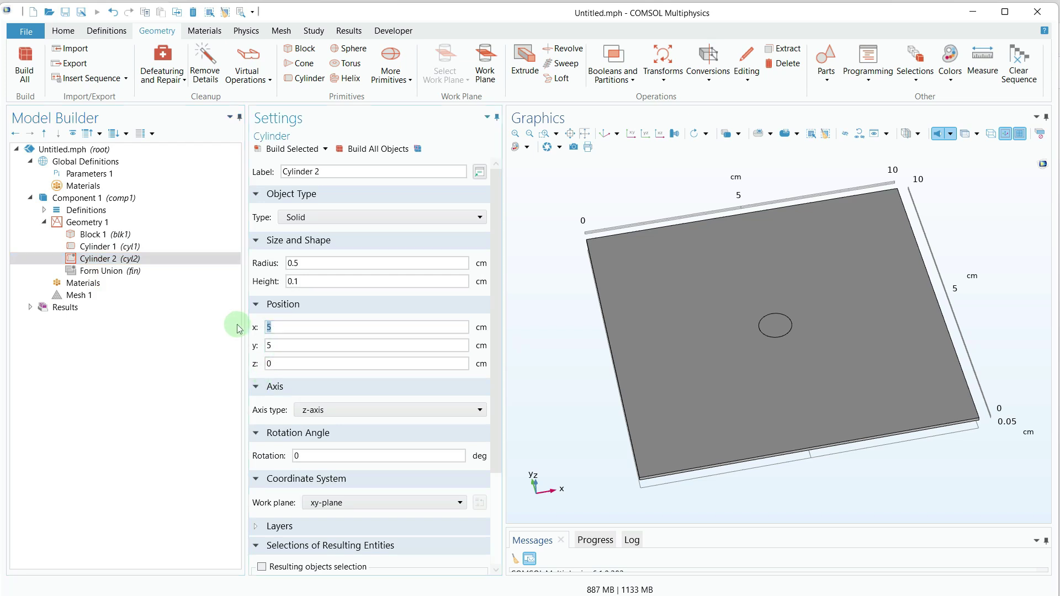
{"action": "type", "text": "9"}
{"action": "key", "text": "Tab"}
{"action": "type", "text": "9"}
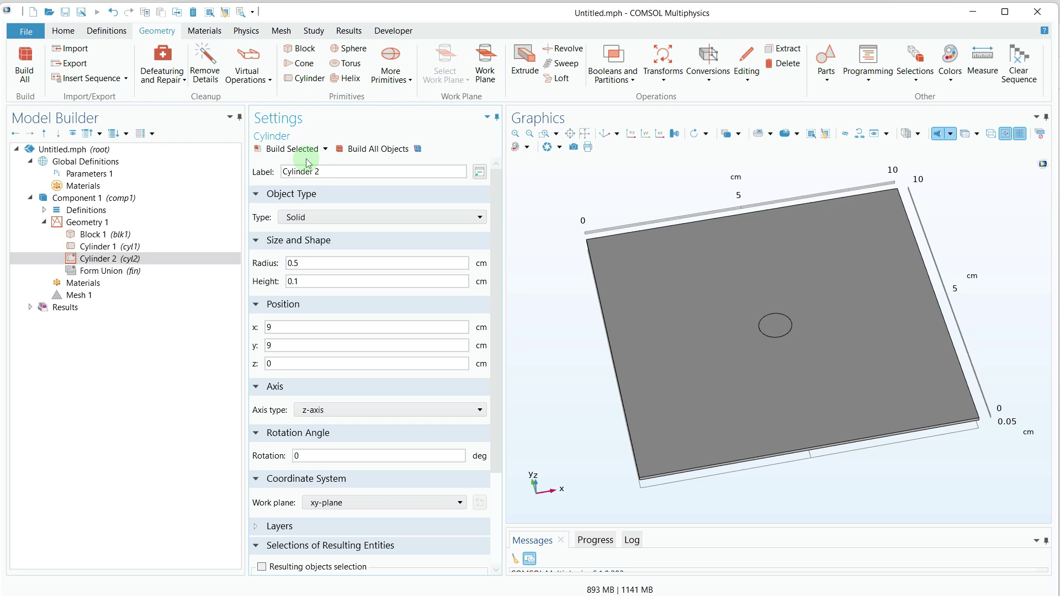
{"action": "left_click", "coordinate": [288, 148]}
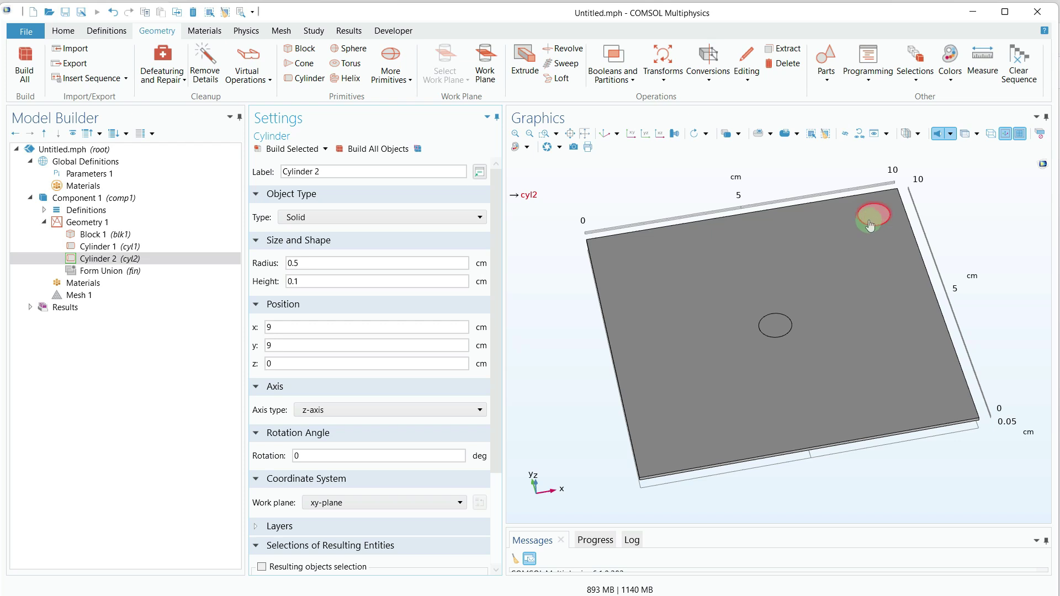
{"action": "left_click", "coordinate": [561, 246]}
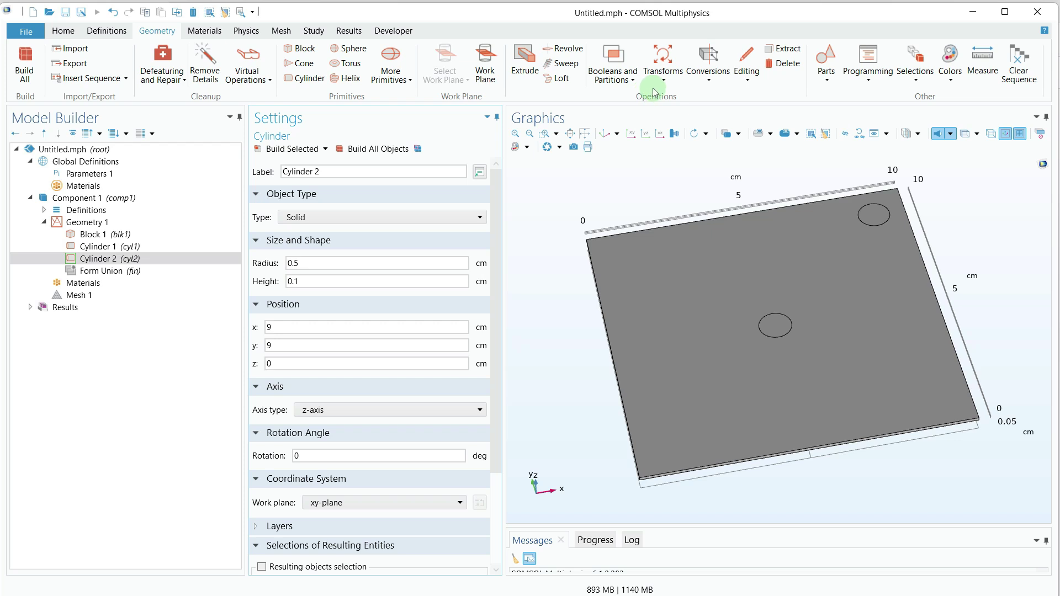
{"action": "left_click", "coordinate": [663, 69]}
Step: Create an array of Cylinder 2 with size 2 by 2
{"action": "left_click", "coordinate": [668, 96]}
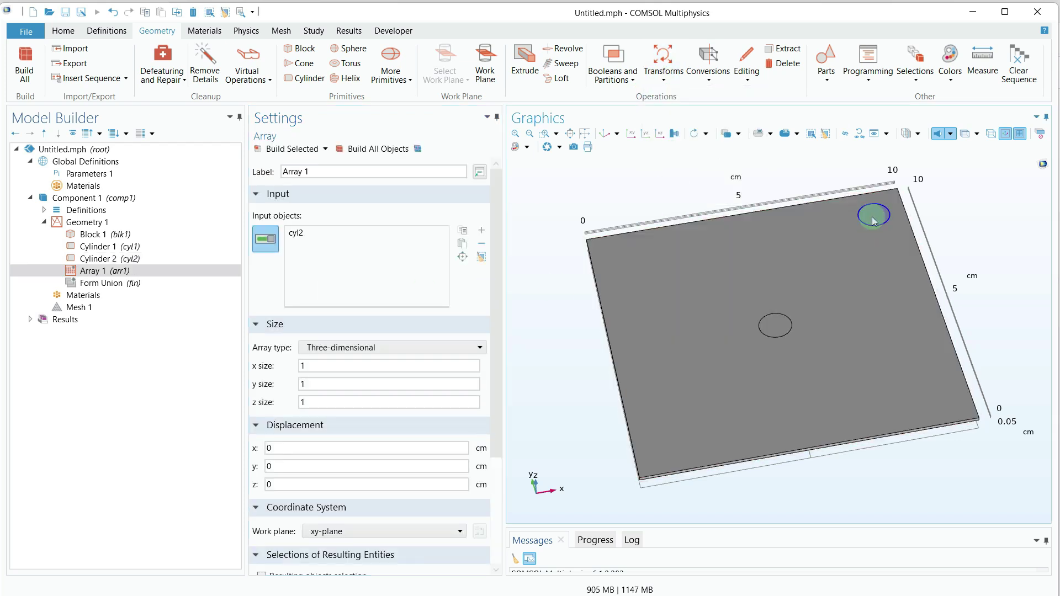
{"action": "left_click", "coordinate": [313, 366]}
{"action": "left_click_drag", "start_coordinate": [326, 367], "coordinate": [273, 370]}
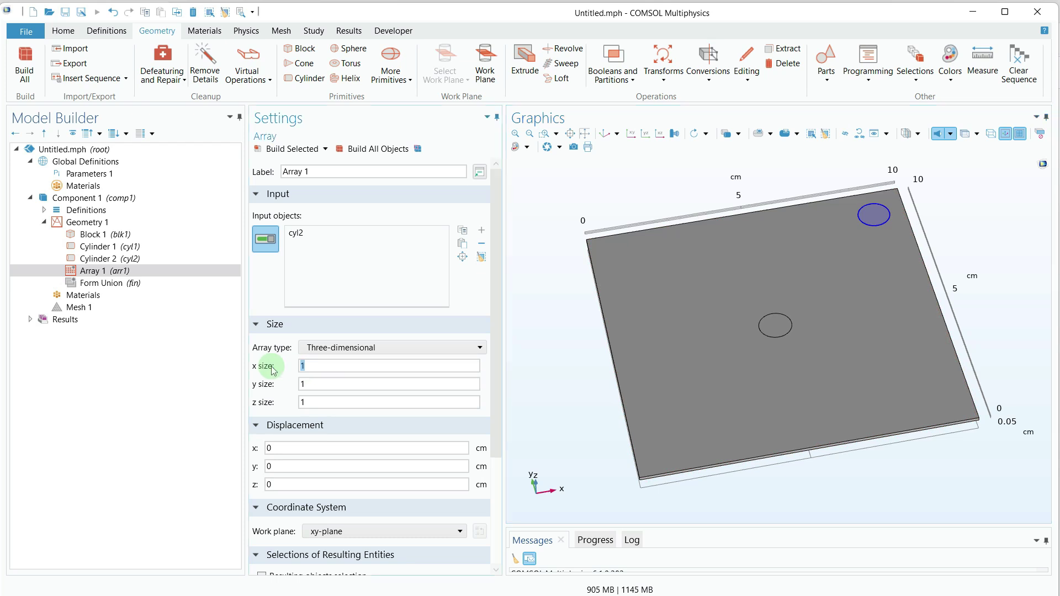
{"action": "type", "text": "2"}
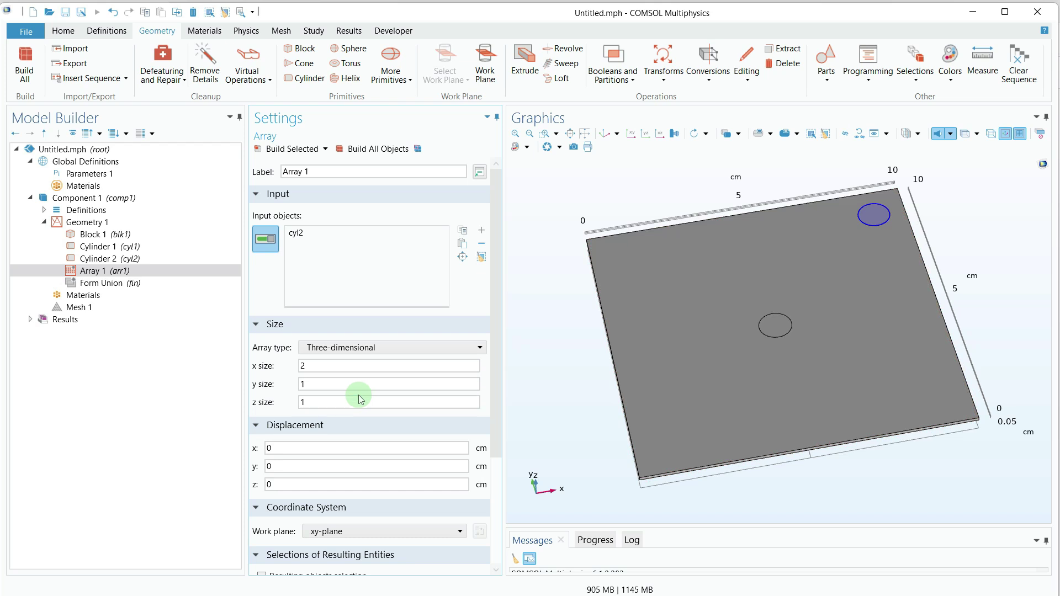
{"action": "left_click_drag", "start_coordinate": [340, 385], "coordinate": [276, 380]}
{"action": "type", "text": "2"}
Step: Set the array displacement to -8 cm in x and y and build it
{"action": "left_click", "coordinate": [308, 450]}
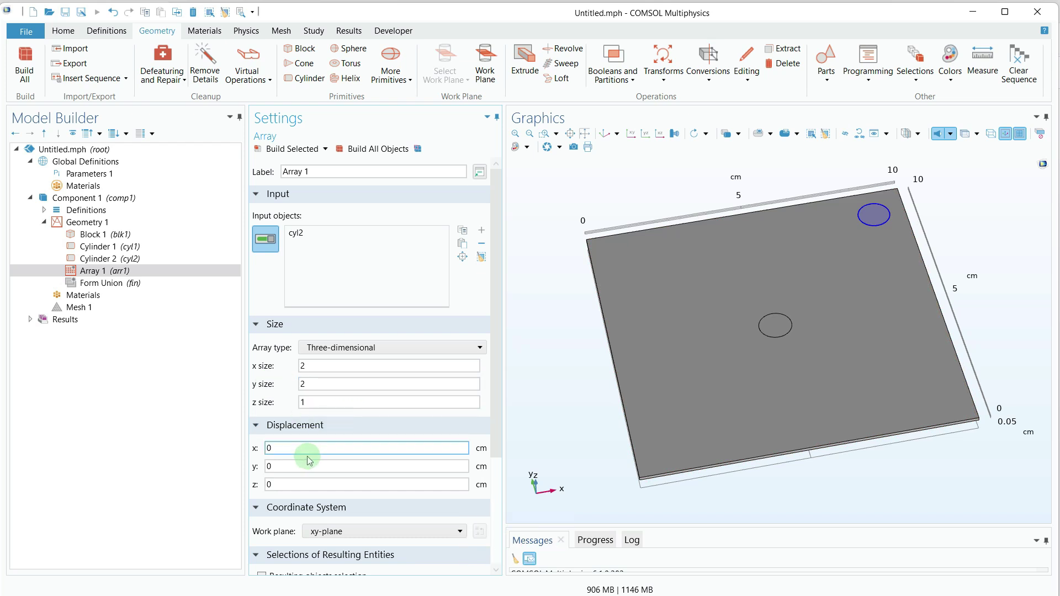
{"action": "left_click_drag", "start_coordinate": [306, 453], "coordinate": [246, 447]}
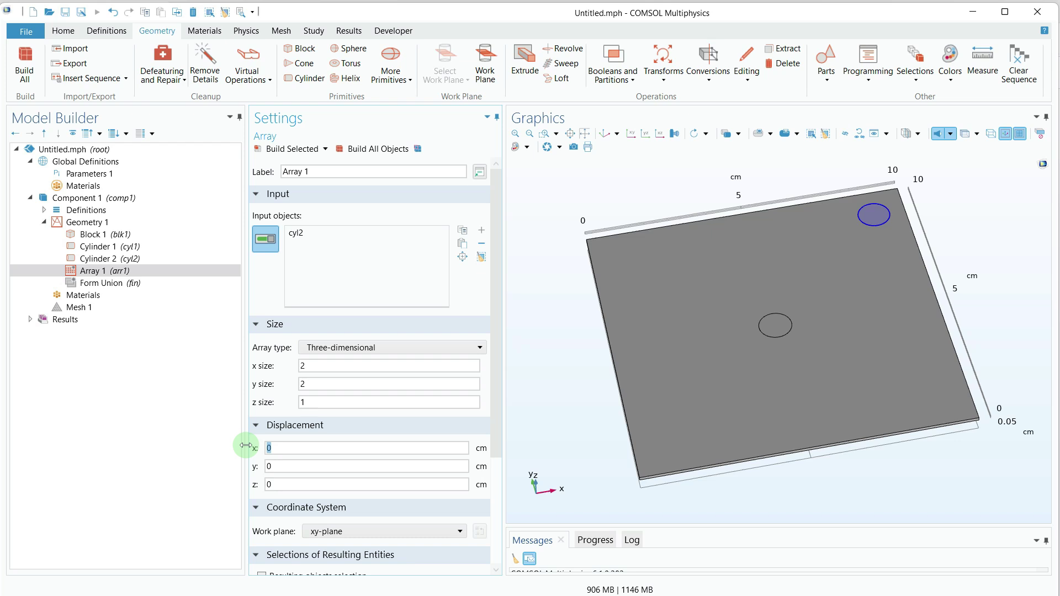
{"action": "type", "text": "-8"}
{"action": "left_click_drag", "start_coordinate": [301, 467], "coordinate": [254, 469]}
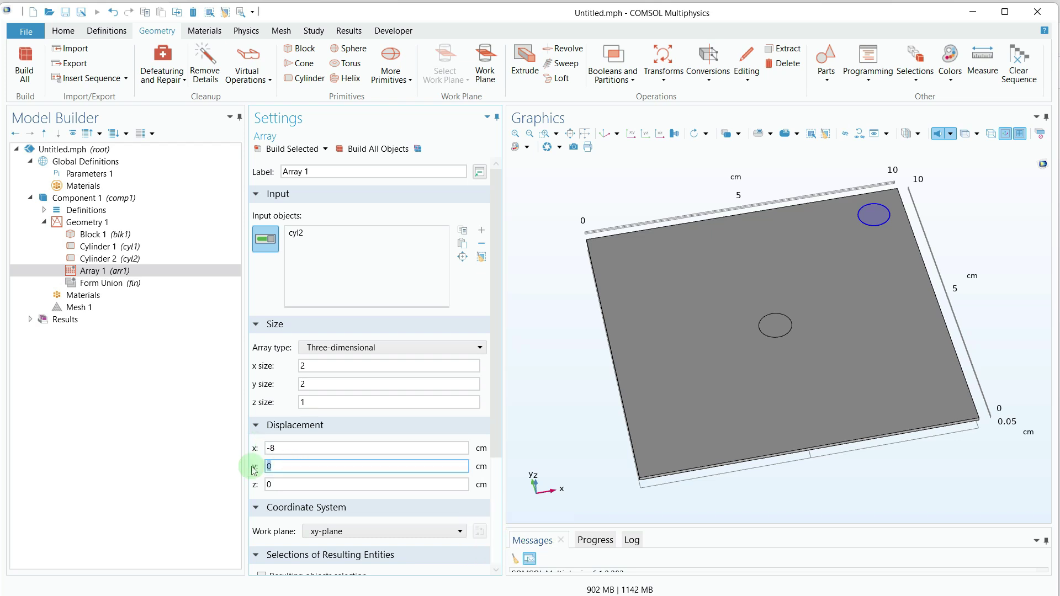
{"action": "type", "text": "-"}
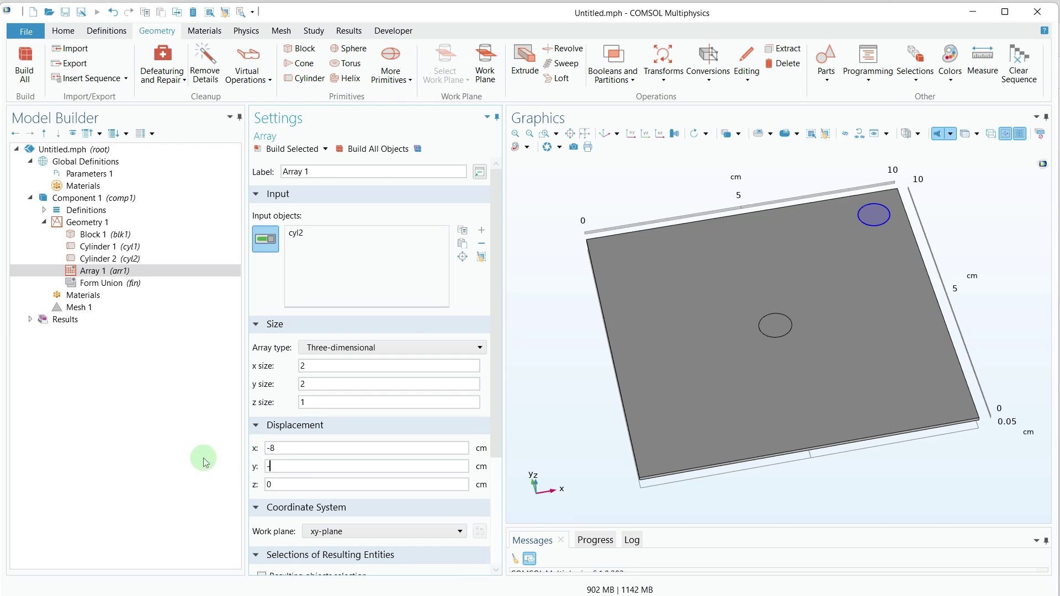
{"action": "type", "text": "8"}
{"action": "left_click", "coordinate": [287, 149]}
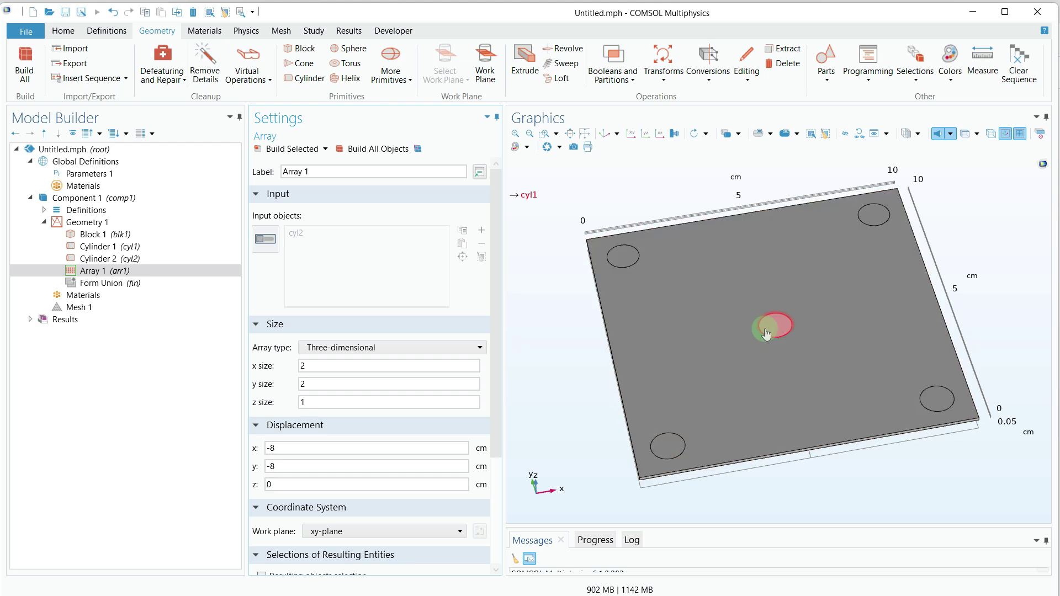
{"action": "left_click", "coordinate": [612, 77]}
Step: Build a Difference keeping the block and centre cylinder, subtracting the four corner cylinders
{"action": "left_click", "coordinate": [628, 127]}
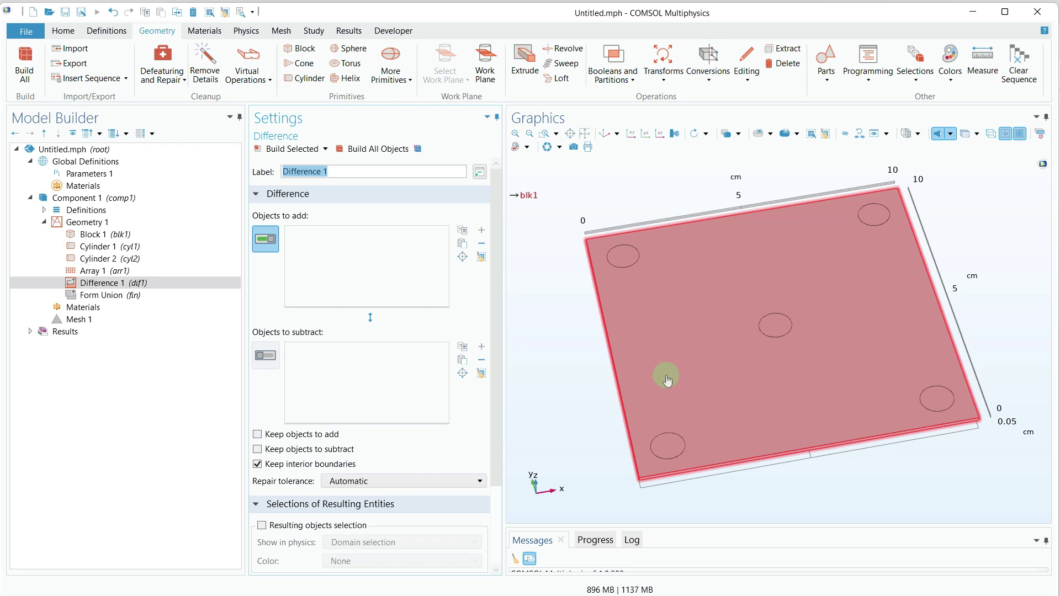
{"action": "left_click", "coordinate": [668, 323]}
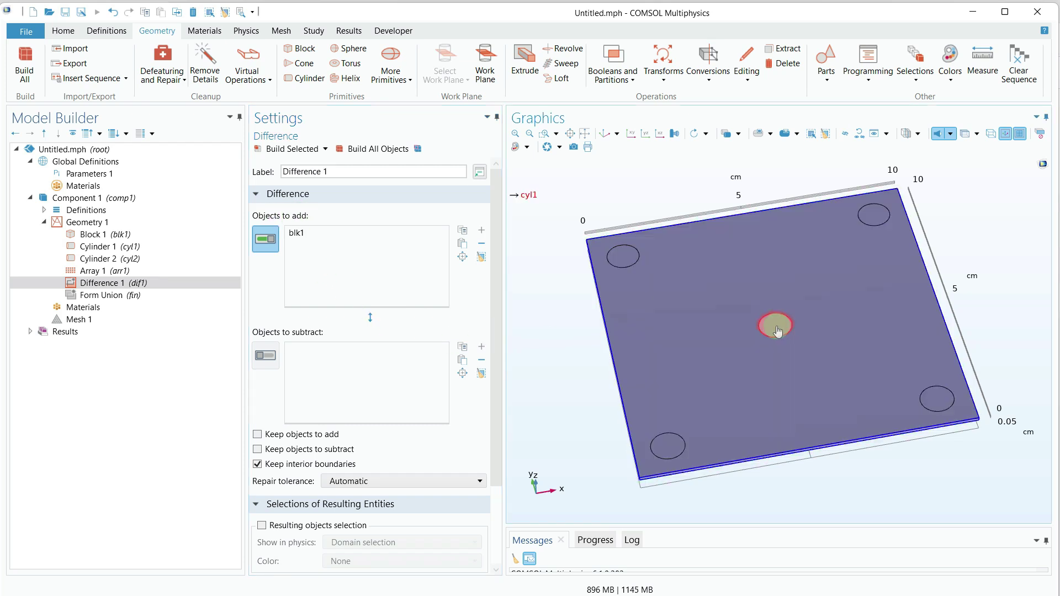
{"action": "left_click", "coordinate": [323, 382]}
{"action": "left_click", "coordinate": [272, 365]}
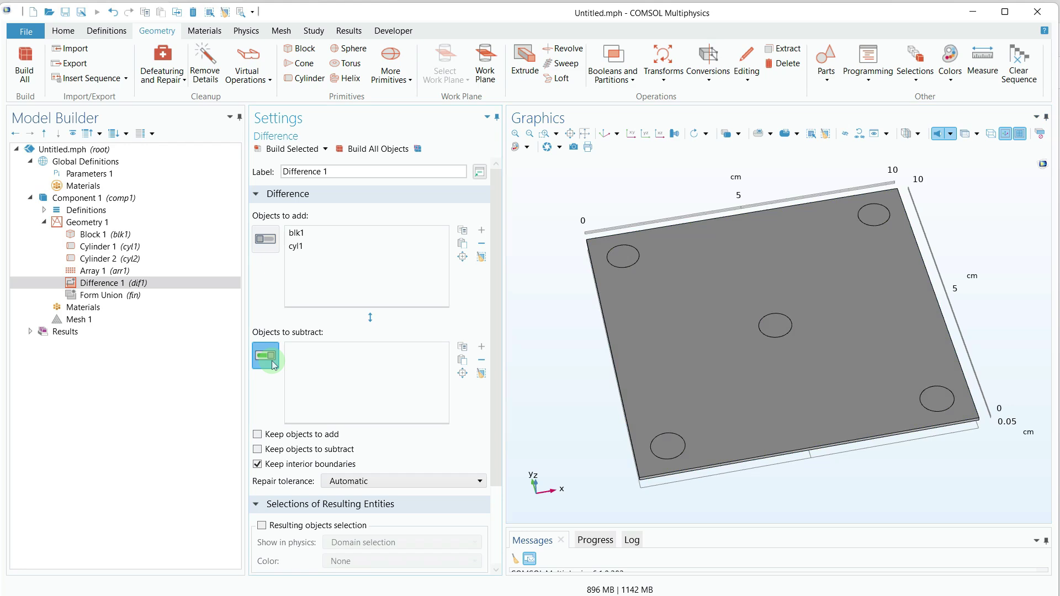
{"action": "left_click", "coordinate": [937, 411]}
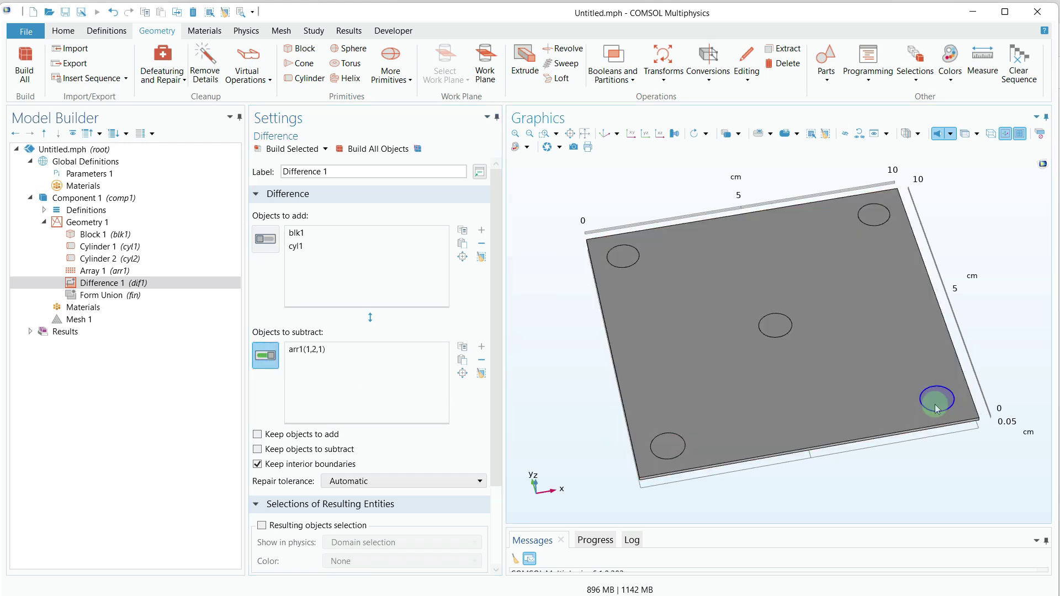
{"action": "left_click", "coordinate": [877, 222]}
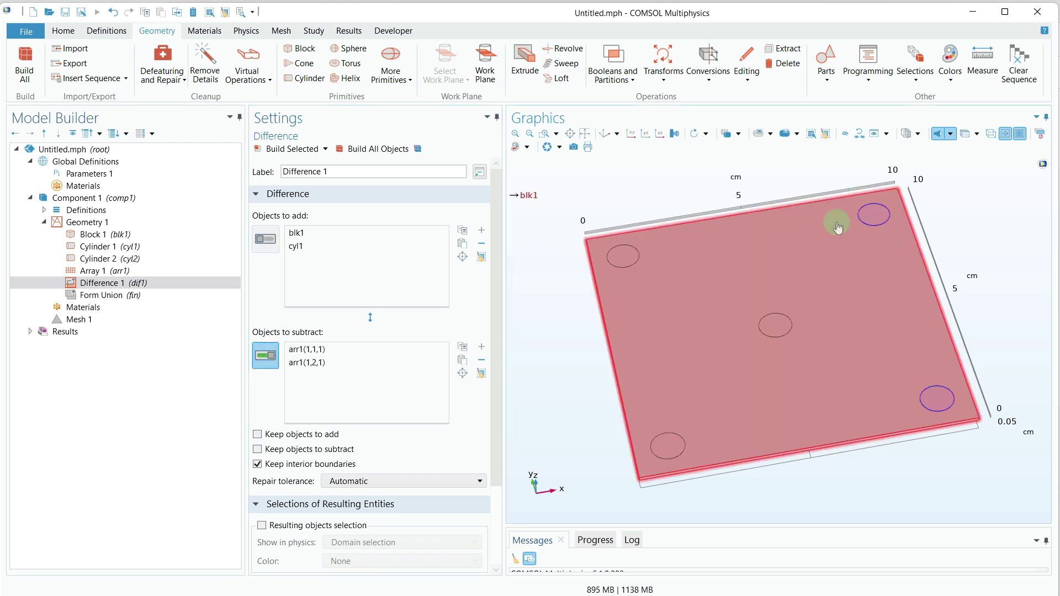
{"action": "left_click", "coordinate": [618, 260]}
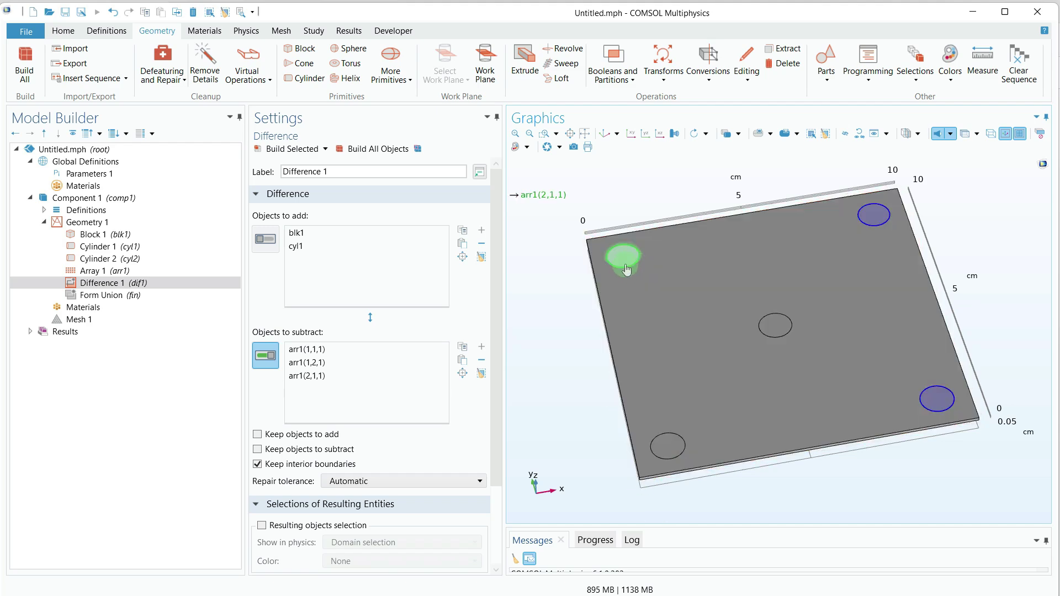
{"action": "left_click", "coordinate": [661, 453]}
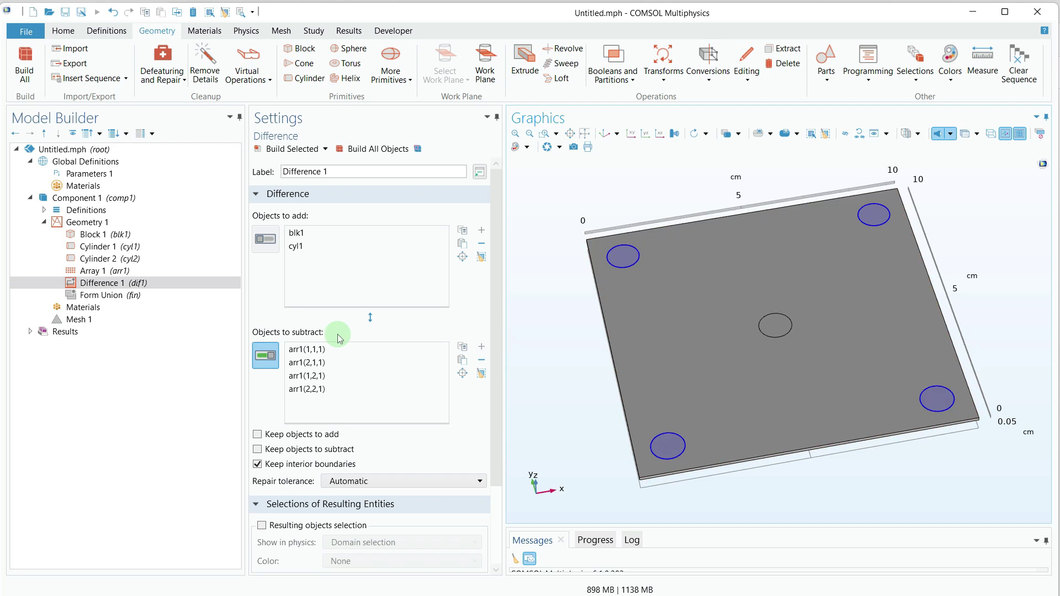
{"action": "left_click", "coordinate": [368, 155]}
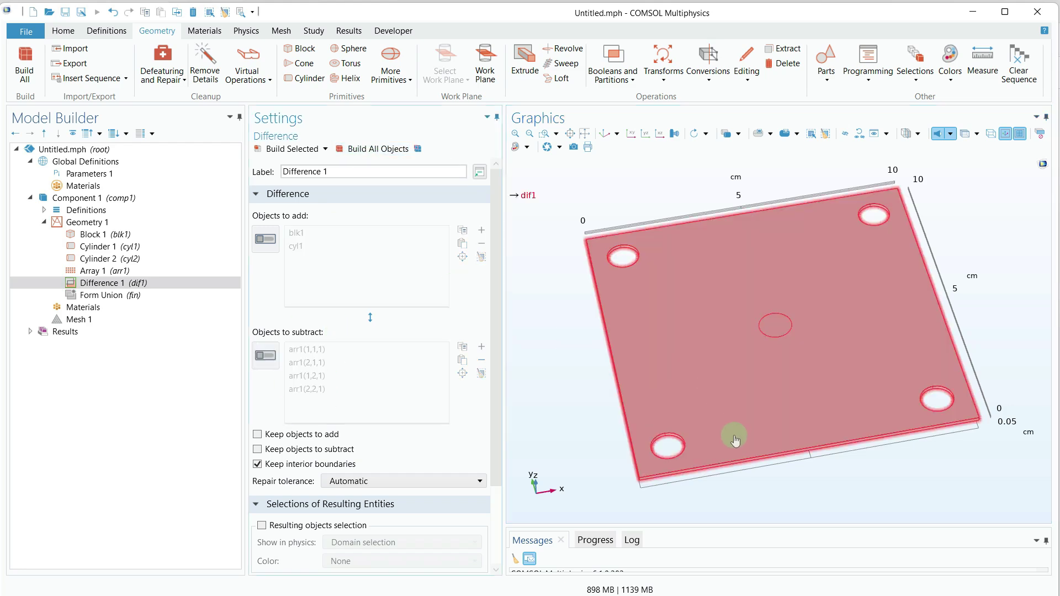
{"action": "left_click_drag", "start_coordinate": [735, 440], "coordinate": [686, 397]}
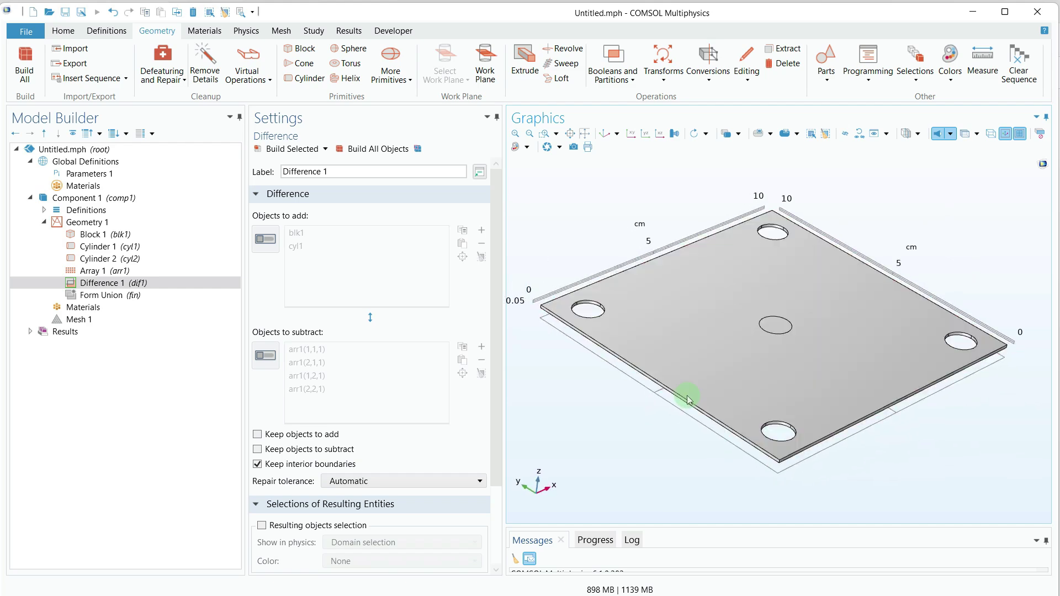
{"action": "left_click", "coordinate": [102, 224]}
Step: Build the geometry and add built-in Aluminum from the material library to the component
{"action": "left_click", "coordinate": [256, 172]}
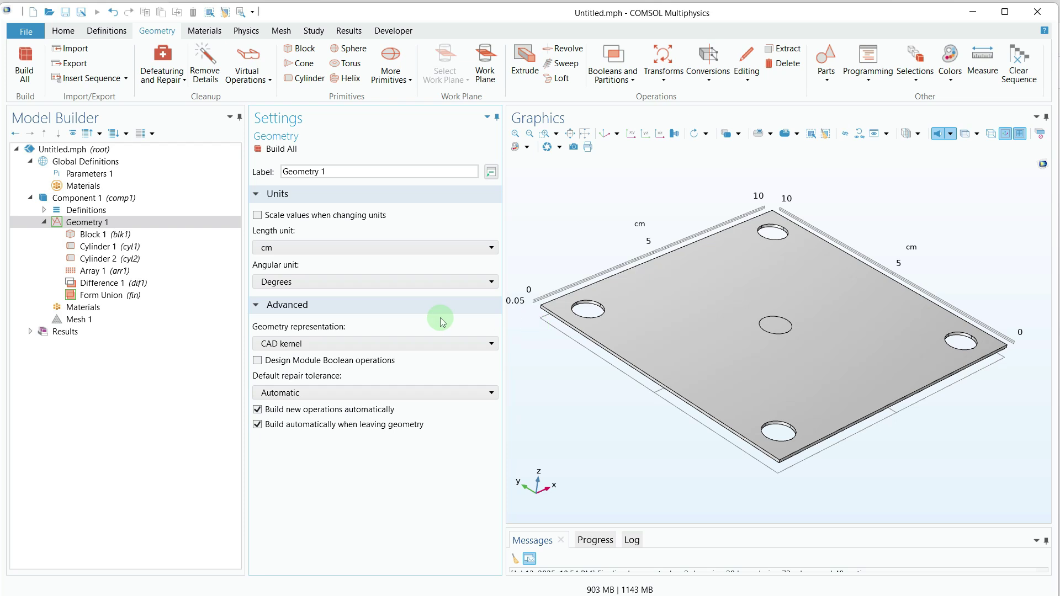
{"action": "left_click", "coordinate": [81, 309]}
{"action": "right_click", "coordinate": [81, 310]}
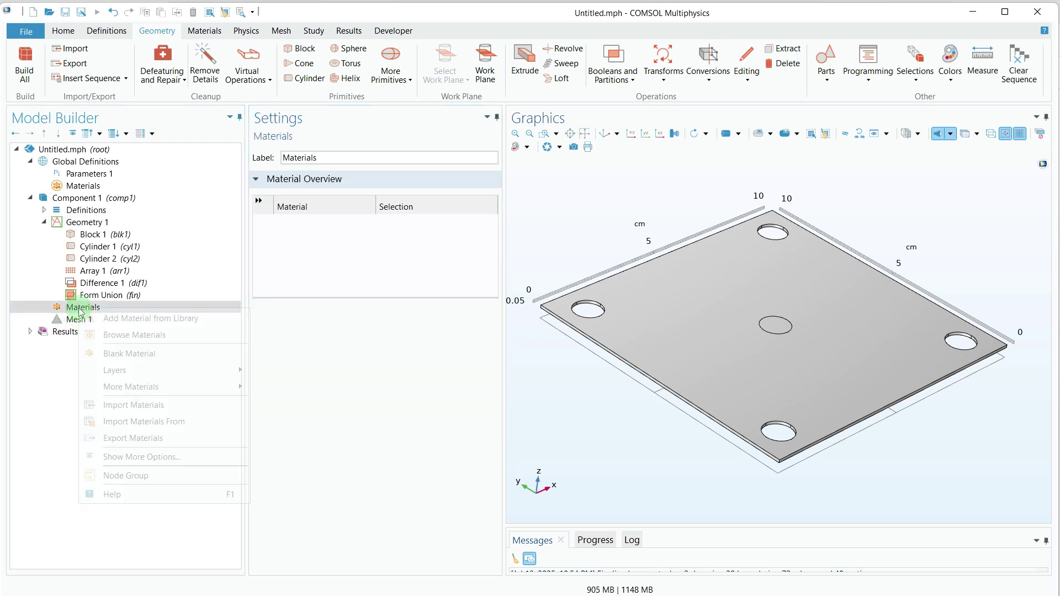
{"action": "left_click", "coordinate": [120, 319]}
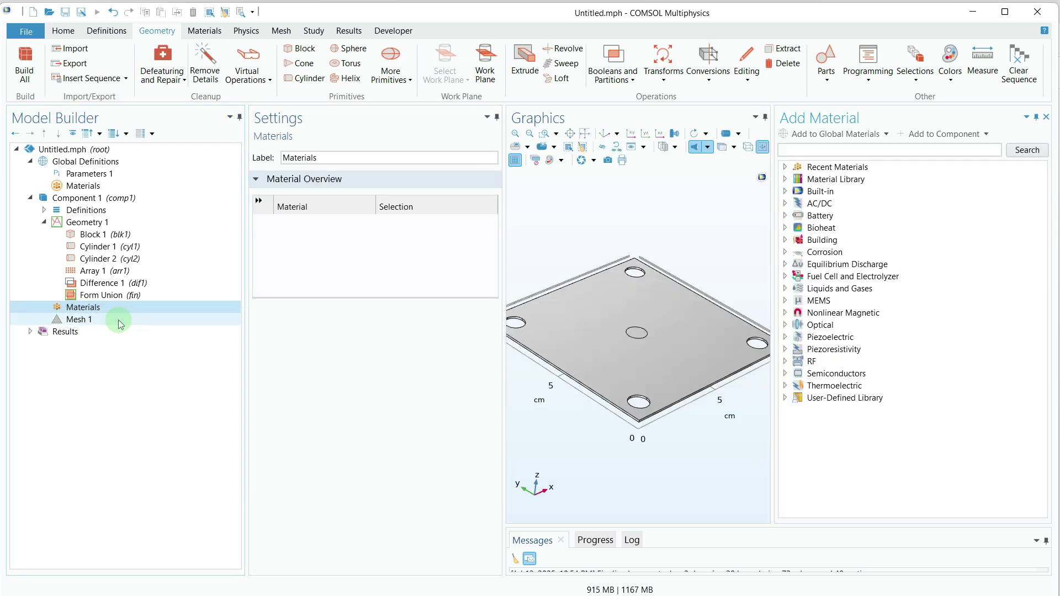
{"action": "left_click", "coordinate": [784, 191]}
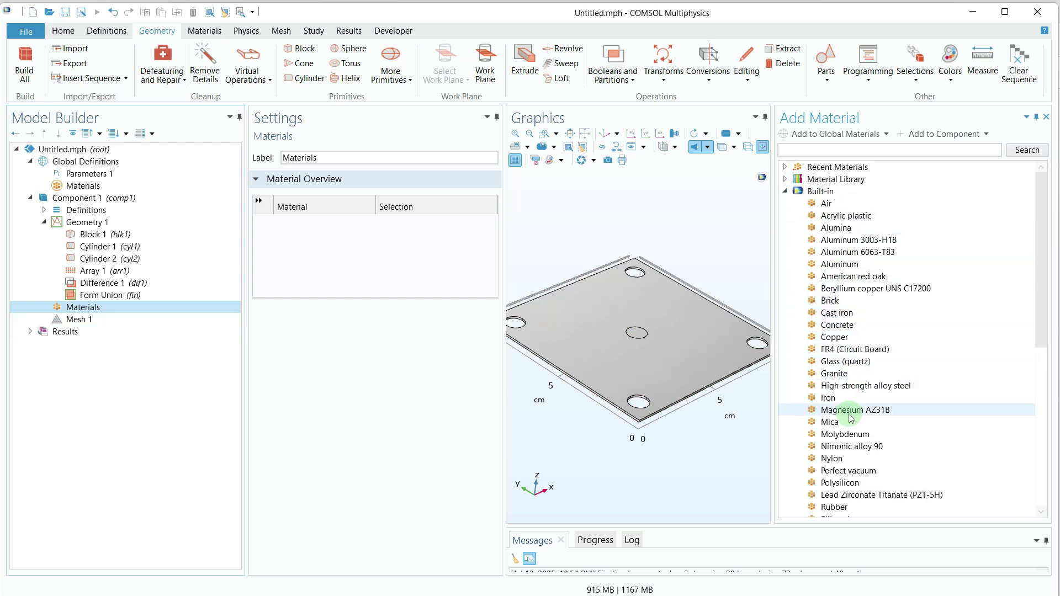
{"action": "left_click", "coordinate": [849, 266]}
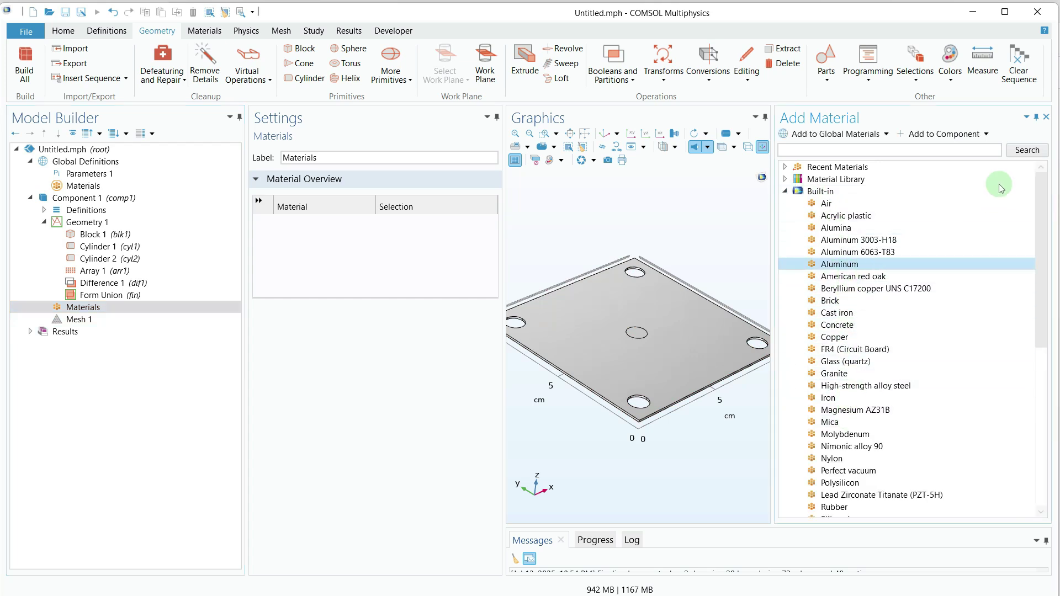
{"action": "left_click", "coordinate": [1046, 118]}
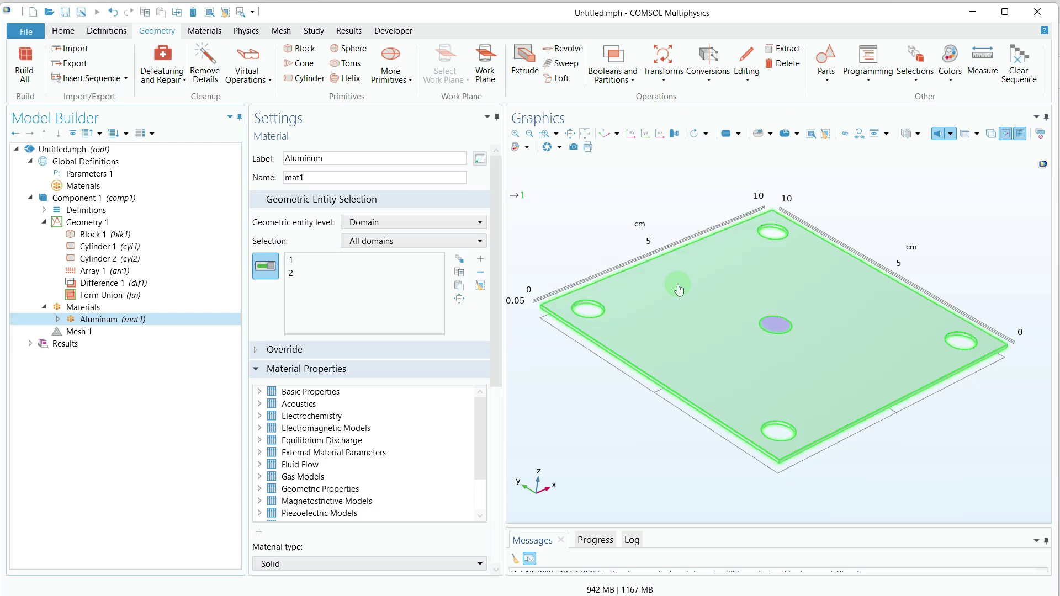
{"action": "left_click", "coordinate": [97, 320]}
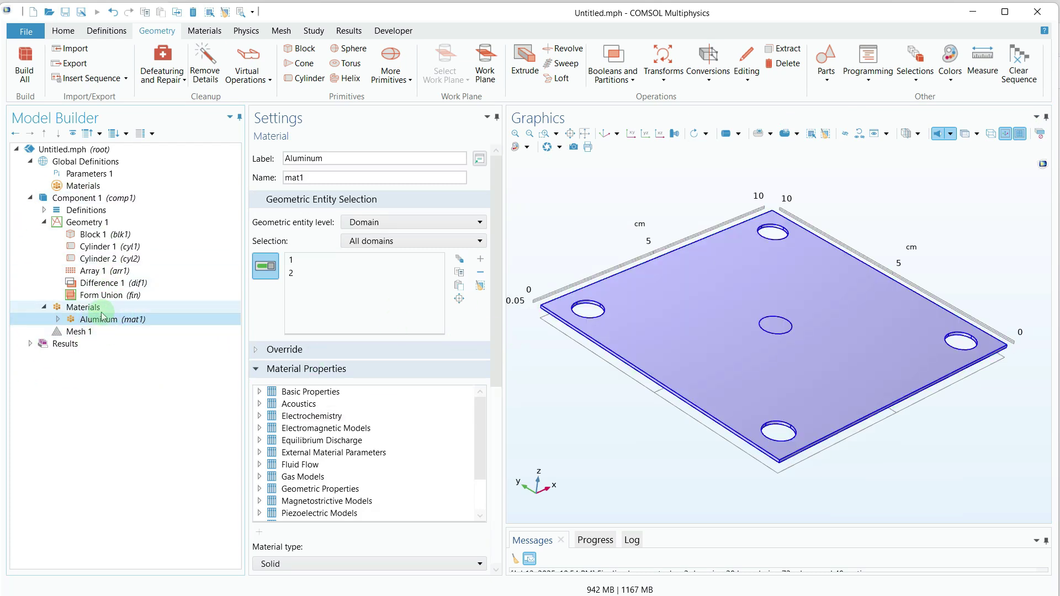
Step: Add the Solid Mechanics and Heat Transfer in Solids interfaces to Component 1
{"action": "left_click", "coordinate": [245, 31]}
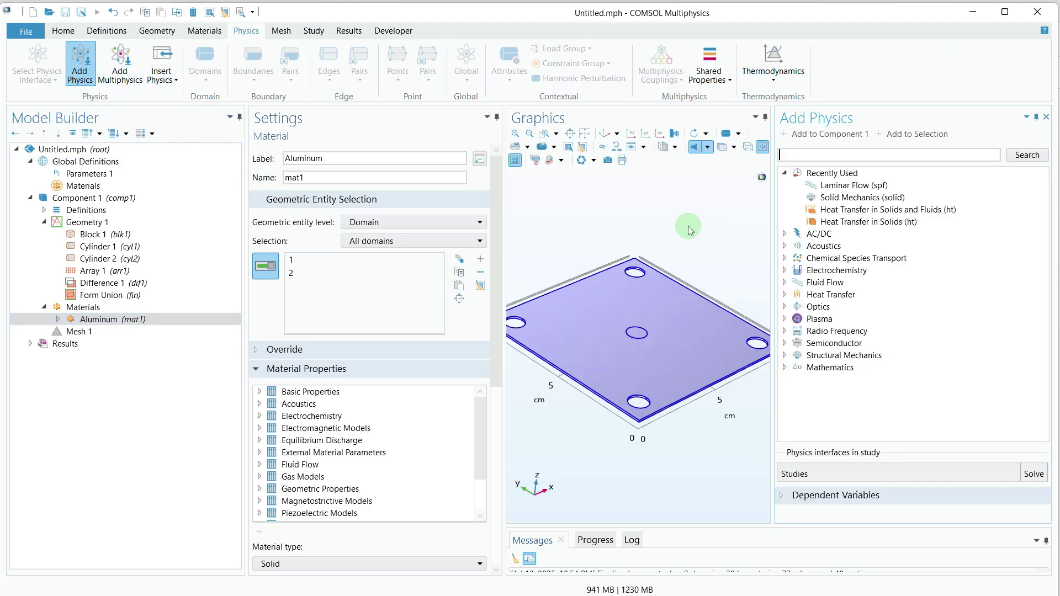
{"action": "left_click", "coordinate": [784, 356]}
{"action": "scroll", "coordinate": [817, 331], "scroll_direction": "down", "scroll_amount": 2}
{"action": "left_click", "coordinate": [859, 298]}
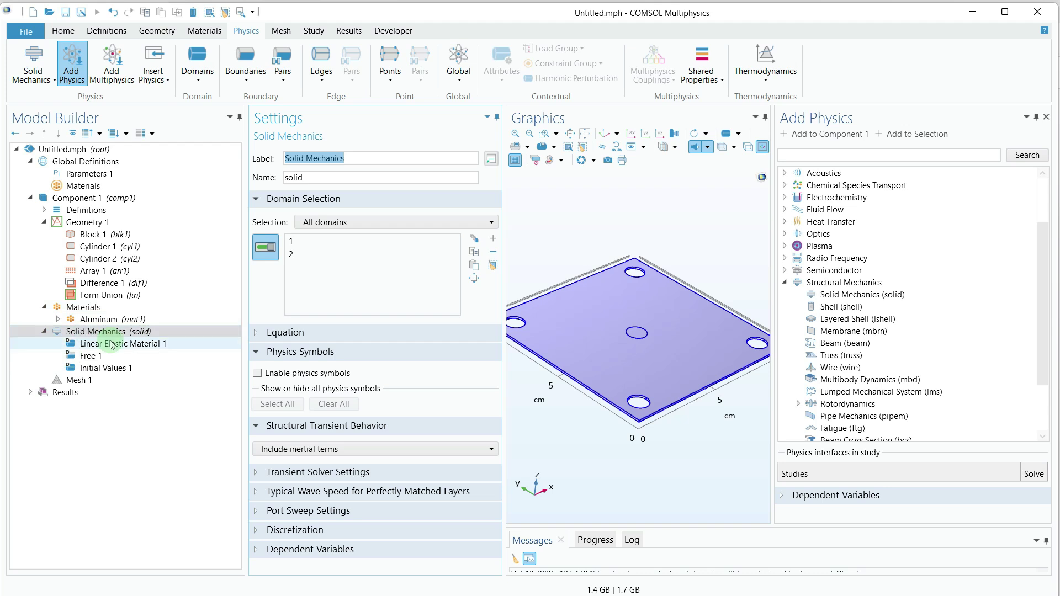
{"action": "left_click", "coordinate": [784, 283]}
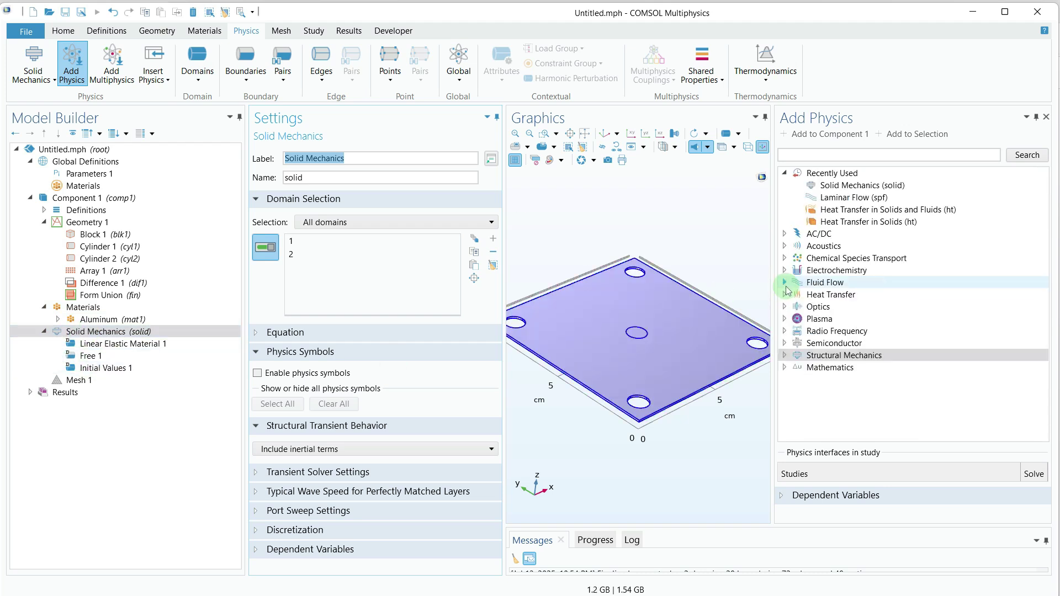
{"action": "left_click", "coordinate": [785, 298]}
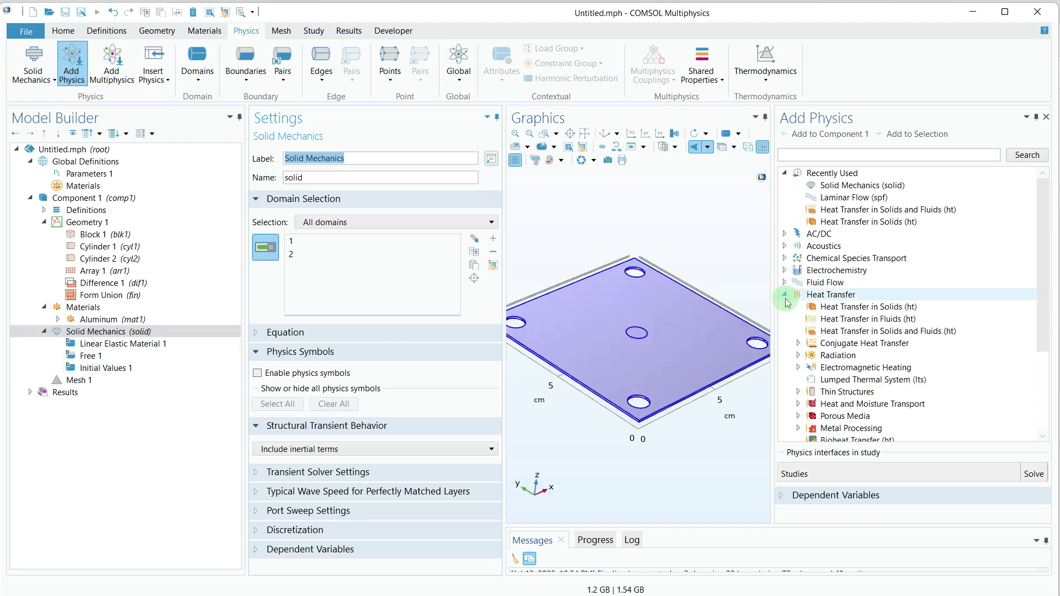
{"action": "left_click", "coordinate": [844, 307]}
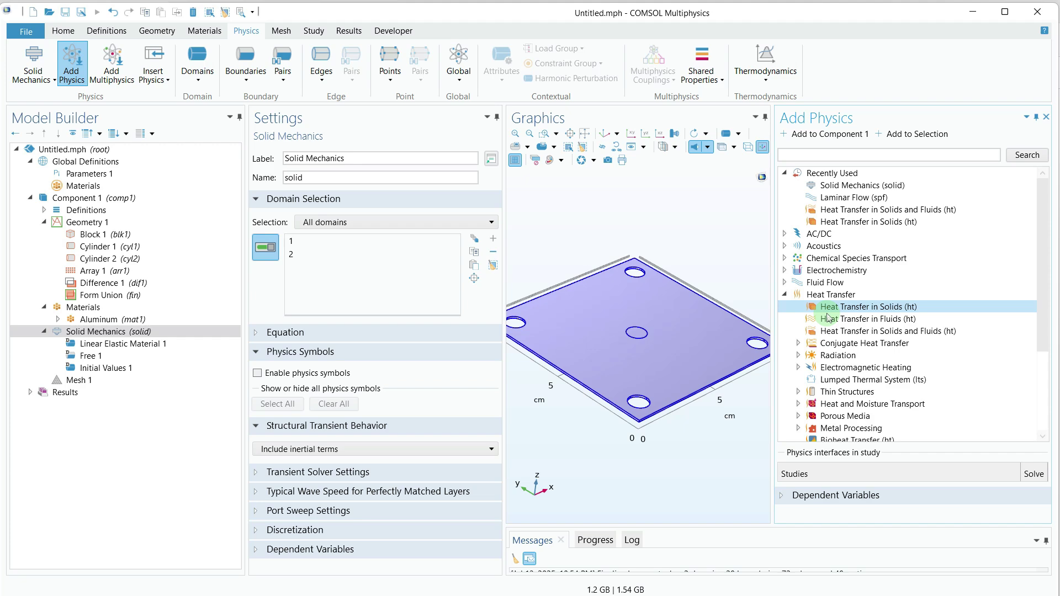
{"action": "double_click", "coordinate": [852, 311]}
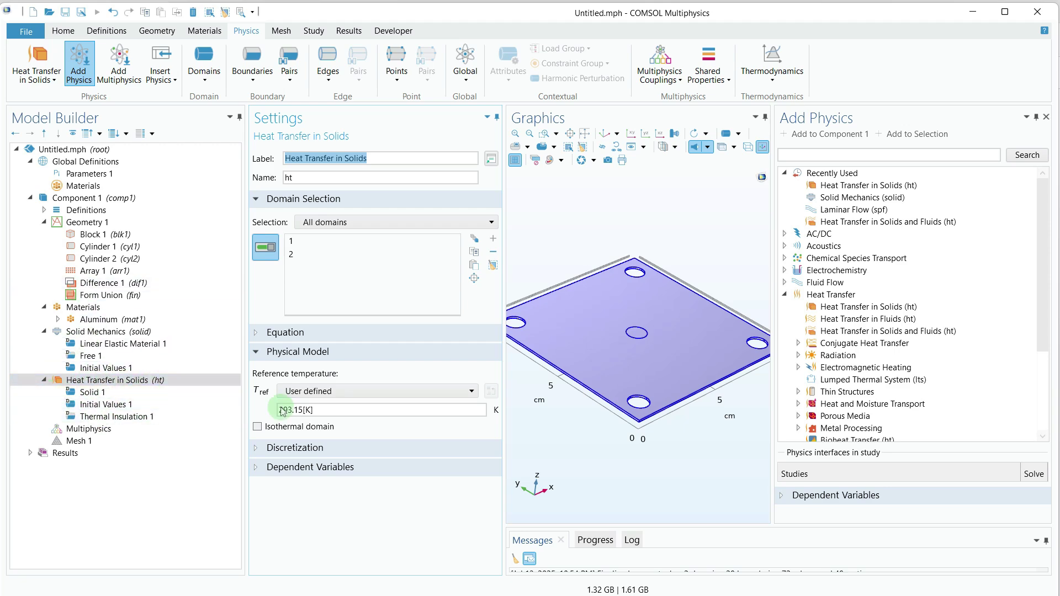
{"action": "left_click", "coordinate": [1044, 119]}
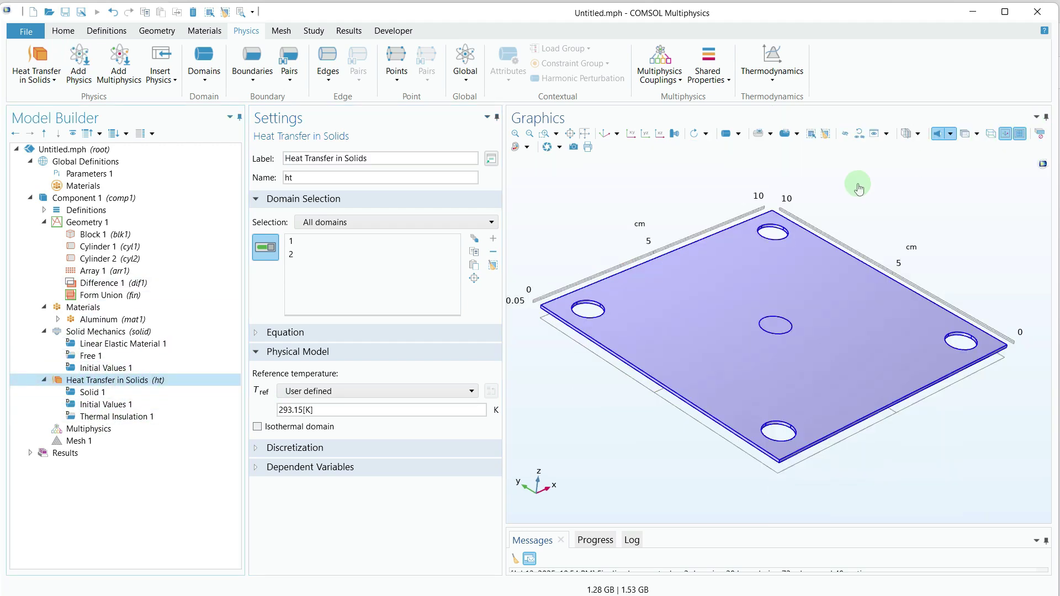
{"action": "left_click", "coordinate": [86, 334]}
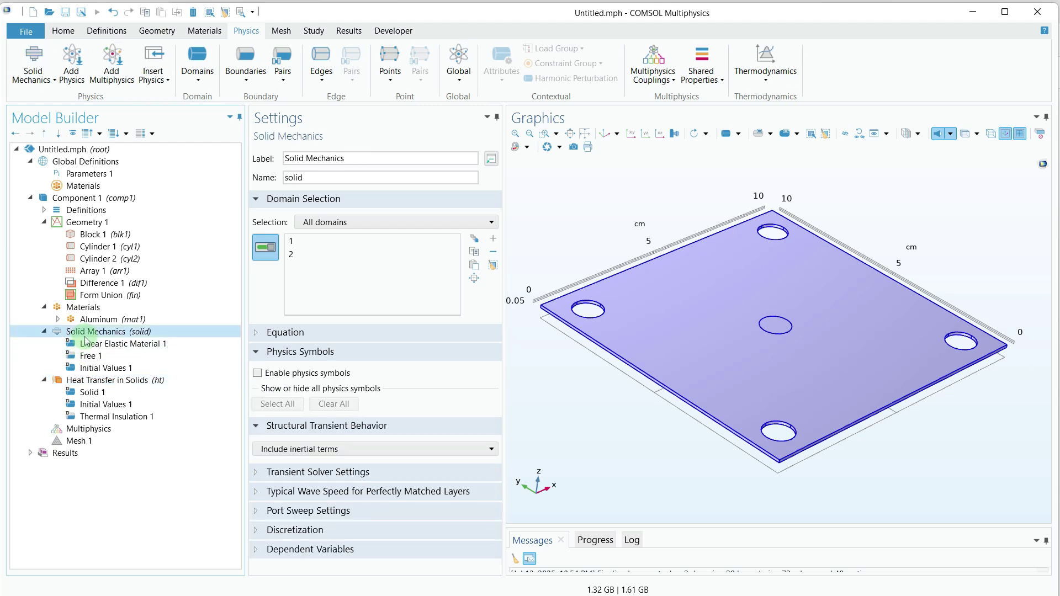
Step: Add a Fixed Constraint 1 node under Solid Mechanics, leaving boundaries unassigned
{"action": "right_click", "coordinate": [85, 334]}
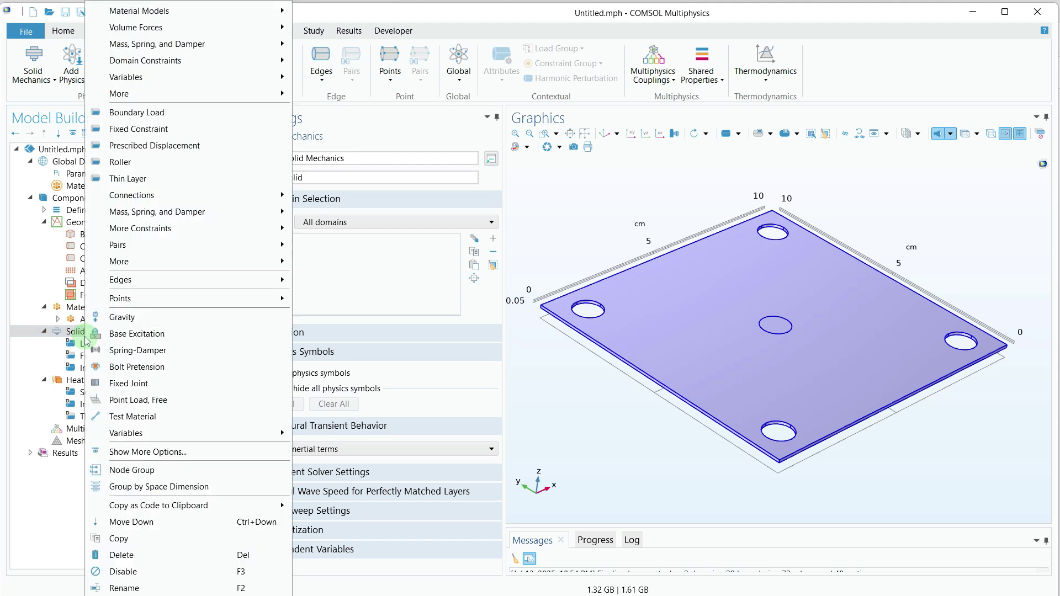
{"action": "left_click", "coordinate": [86, 337]}
{"action": "right_click", "coordinate": [83, 334]}
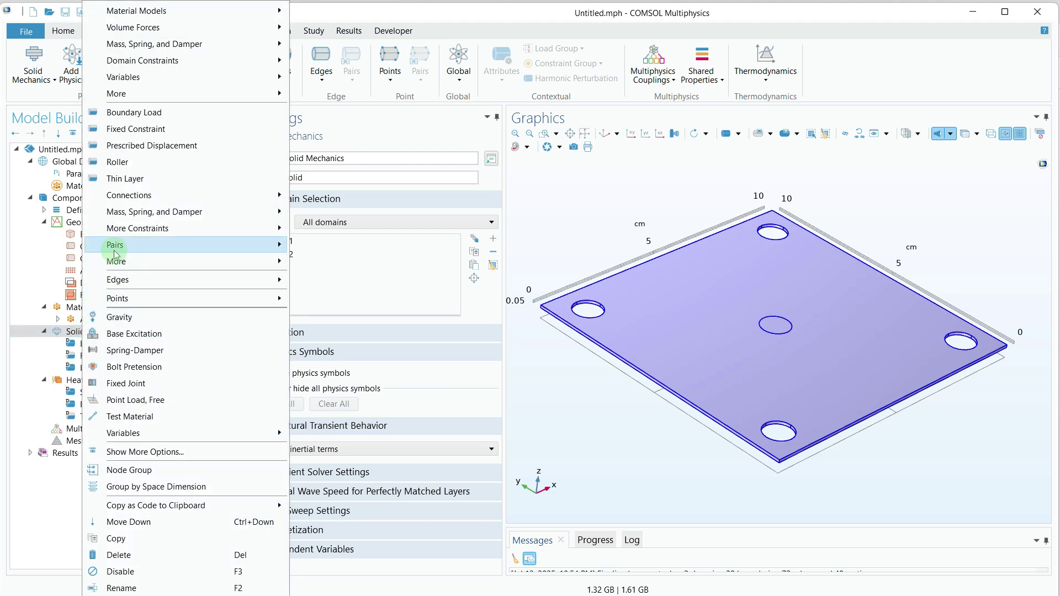
{"action": "left_click", "coordinate": [135, 129]}
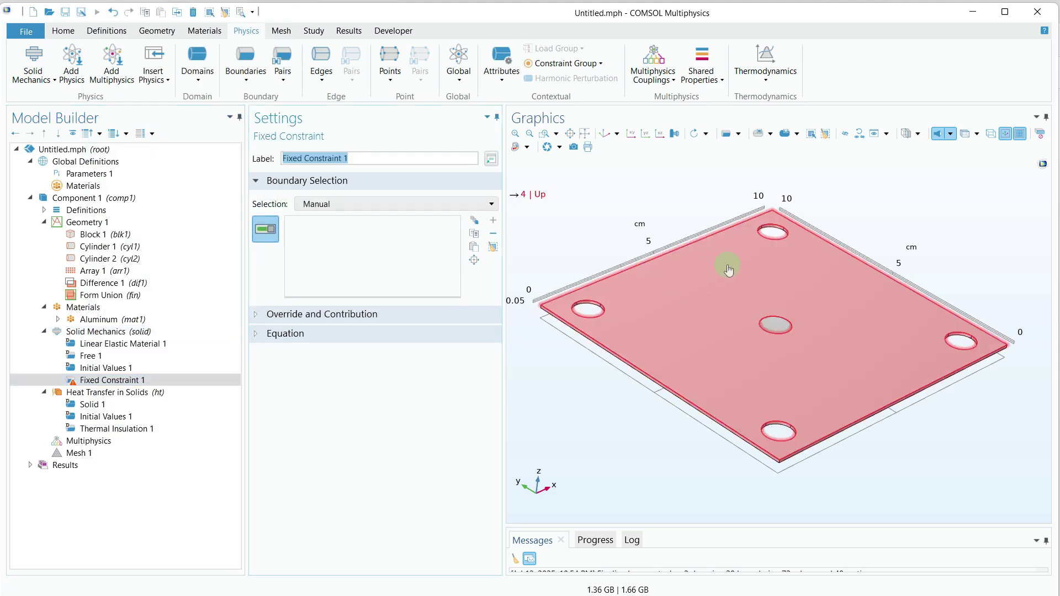
{"action": "scroll", "coordinate": [772, 236], "scroll_direction": "up", "scroll_amount": 5}
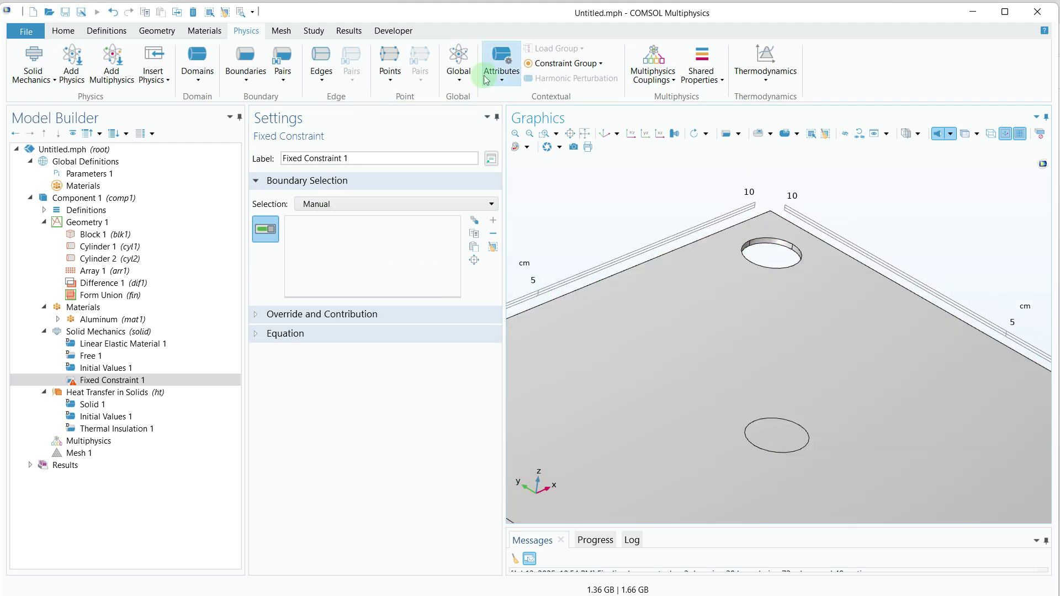
Step: Turn on Transparency and add the top hole's wall sections to Fixed Constraint 1
{"action": "left_click", "coordinate": [963, 134]}
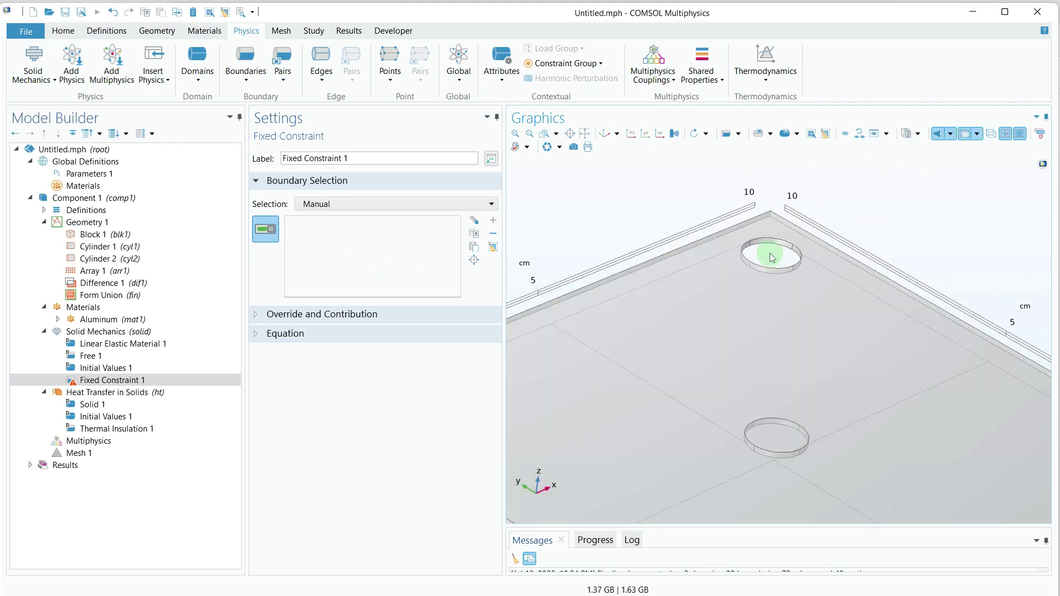
{"action": "left_click", "coordinate": [773, 251]}
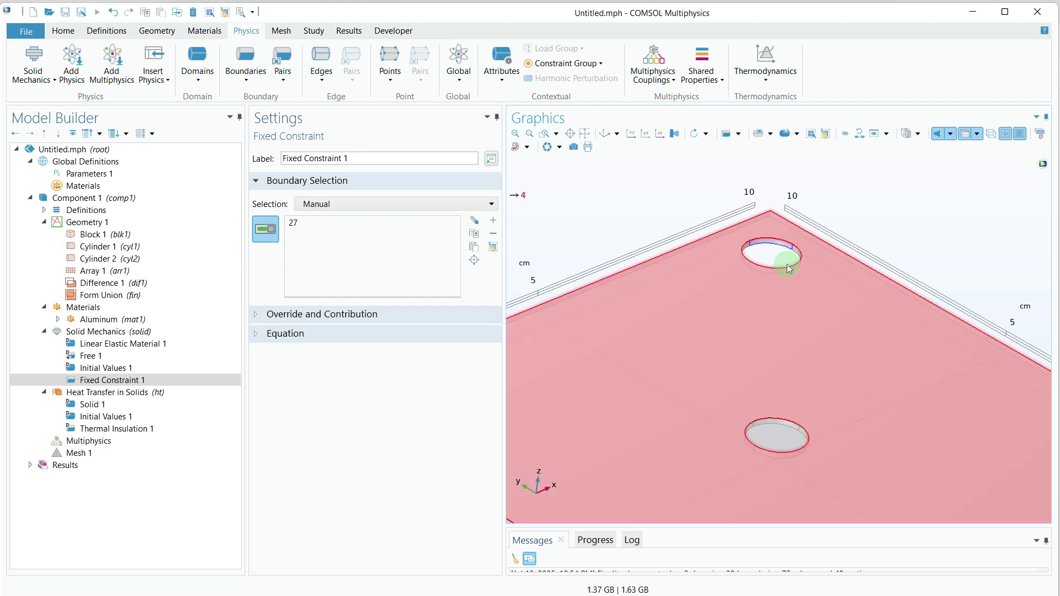
{"action": "scroll", "coordinate": [785, 266], "scroll_direction": "up", "scroll_amount": 2}
{"action": "scroll", "coordinate": [785, 266], "scroll_direction": "up", "scroll_amount": 2}
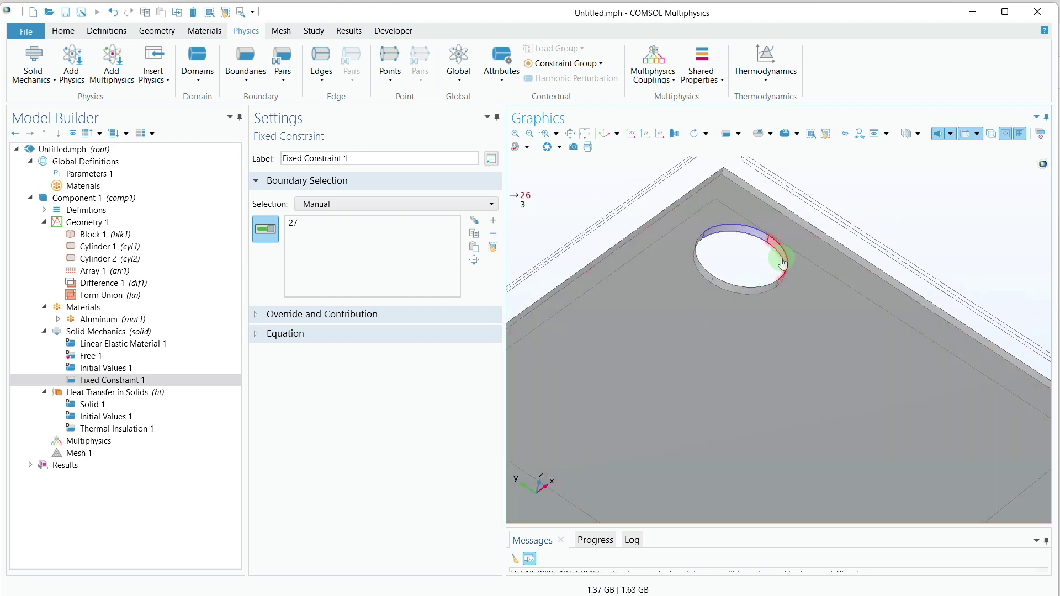
{"action": "left_click", "coordinate": [782, 261]}
{"action": "mouse_move", "coordinate": [783, 262]}
{"action": "left_mouse_down"}
{"action": "mouse_move", "coordinate": [745, 289]}
{"action": "mouse_move", "coordinate": [792, 260]}
{"action": "left_mouse_up"}
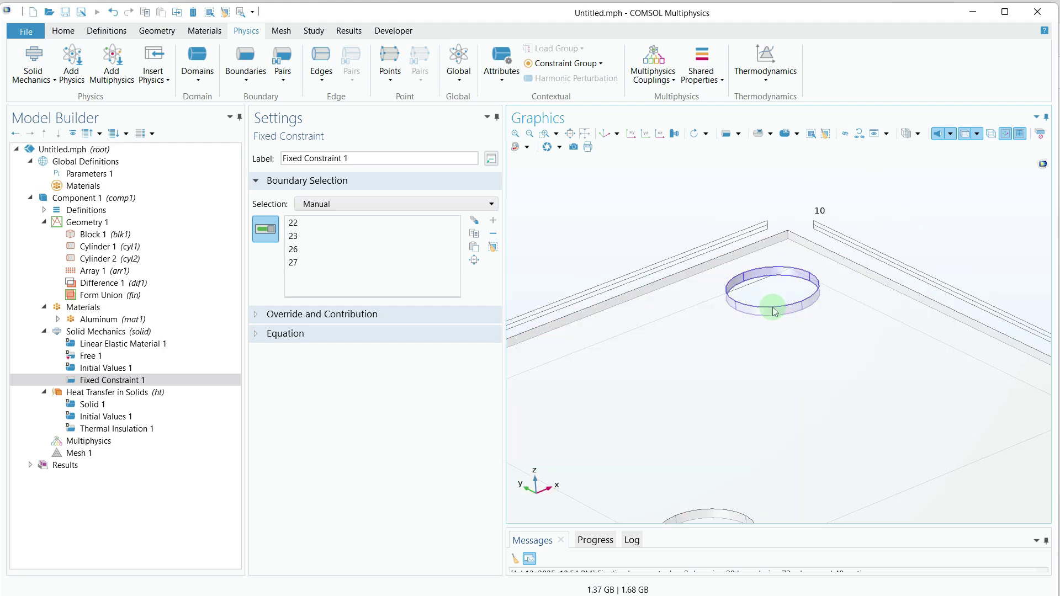
{"action": "scroll", "coordinate": [773, 312], "scroll_direction": "up", "scroll_amount": 3}
Step: Add hole-wall boundaries 25, 21 and 24 to Fixed Constraint 1
{"action": "right_click_drag", "start_coordinate": [792, 331], "coordinate": [850, 437]}
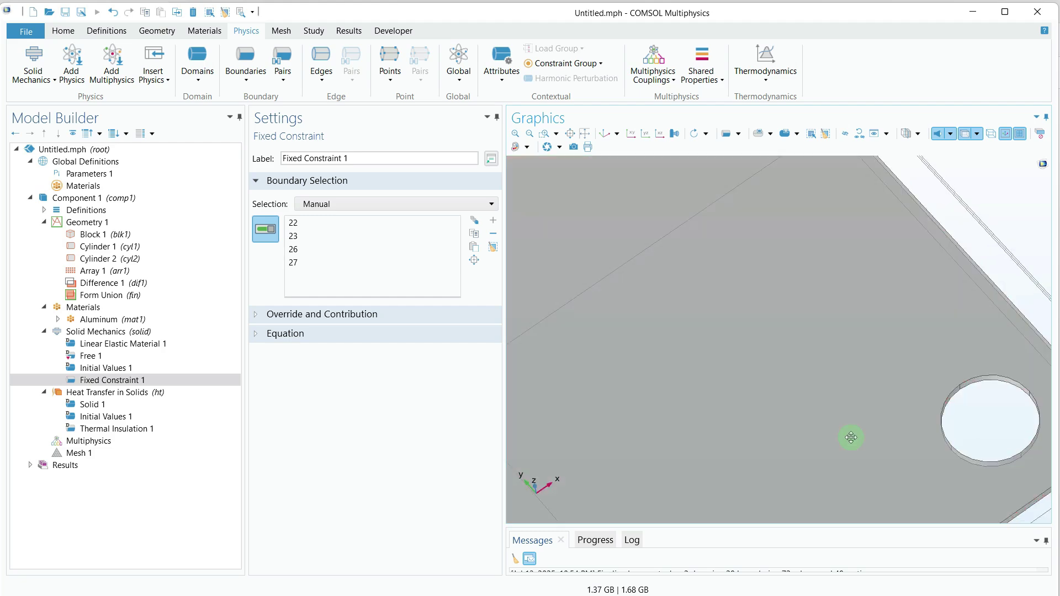
{"action": "left_click_drag", "start_coordinate": [851, 437], "coordinate": [870, 324]}
{"action": "scroll", "coordinate": [877, 336], "scroll_direction": "up", "scroll_amount": 3}
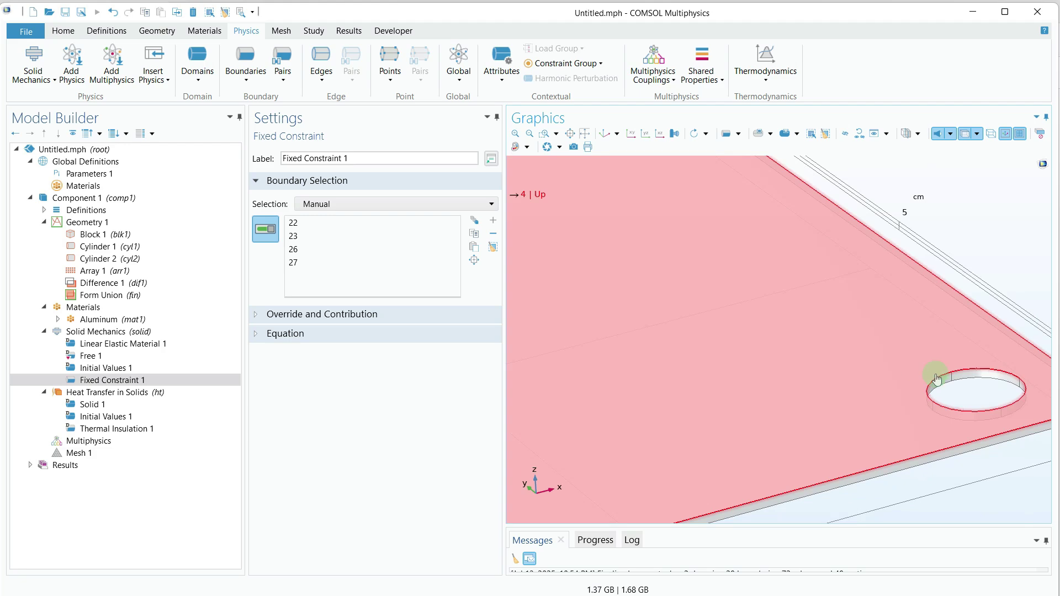
{"action": "left_click", "coordinate": [941, 389]}
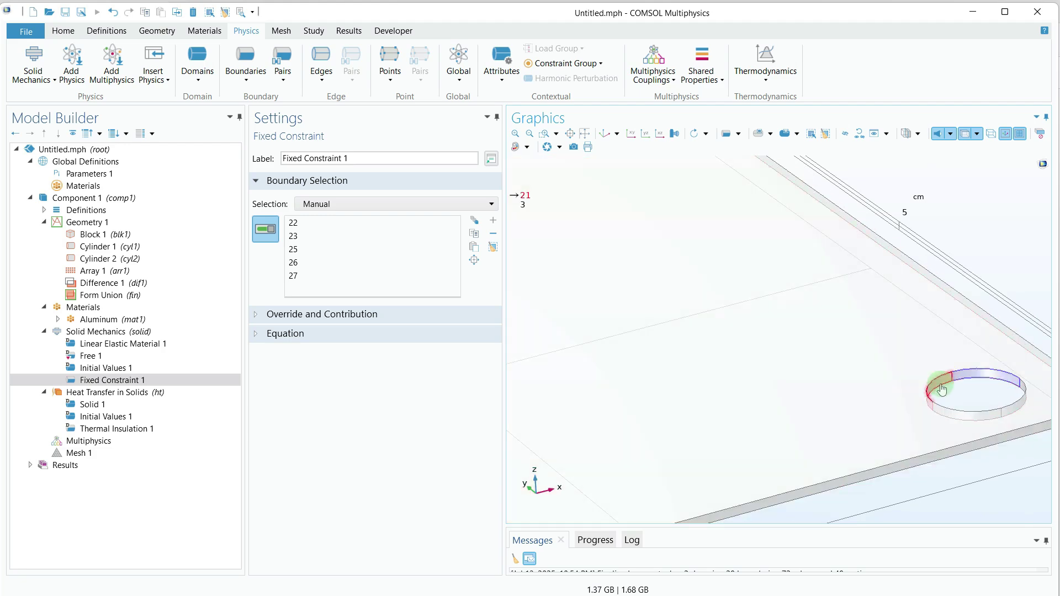
{"action": "left_click", "coordinate": [941, 388]}
{"action": "left_click_drag", "start_coordinate": [941, 389], "coordinate": [906, 409]}
{"action": "left_click", "coordinate": [1019, 401]}
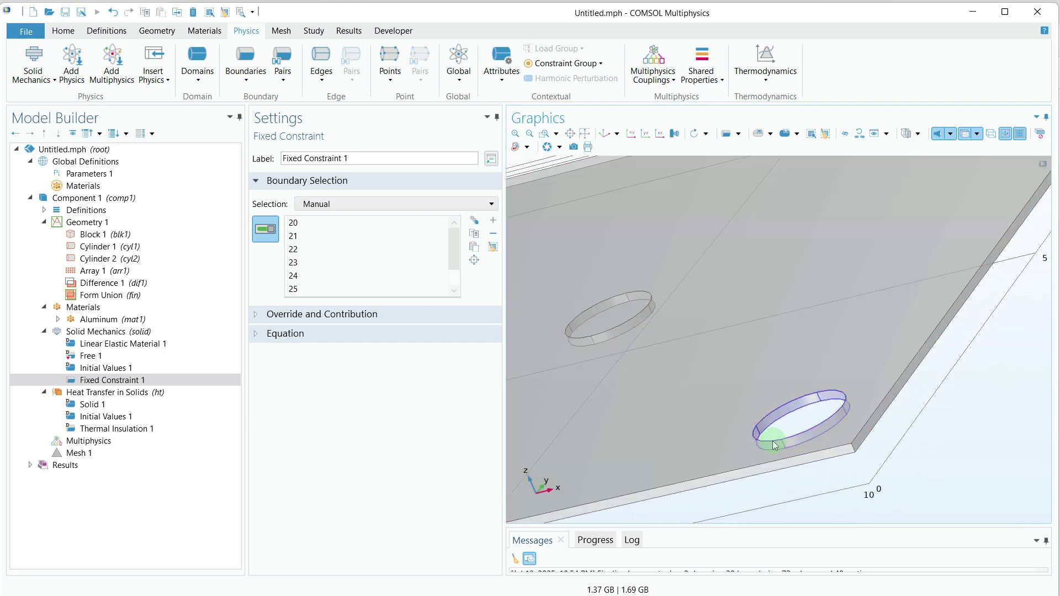
Step: Add the lower-left hole walls, boundaries 11, 7, 6, 13, 9, 12 and 8, to the constraint
{"action": "left_click_drag", "start_coordinate": [775, 444], "coordinate": [661, 411]}
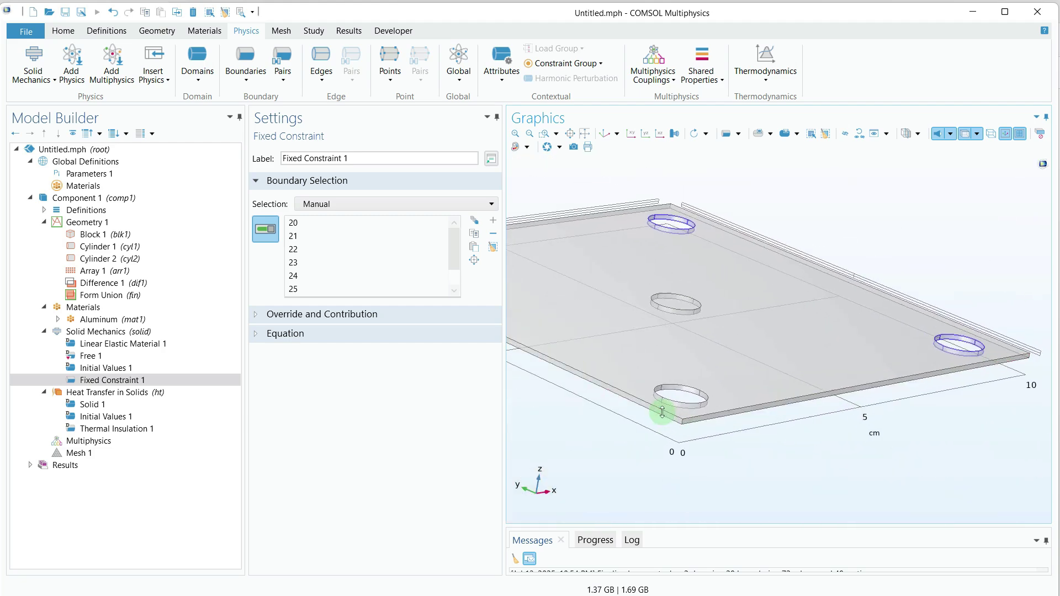
{"action": "scroll", "coordinate": [686, 308], "scroll_direction": "up", "scroll_amount": 6}
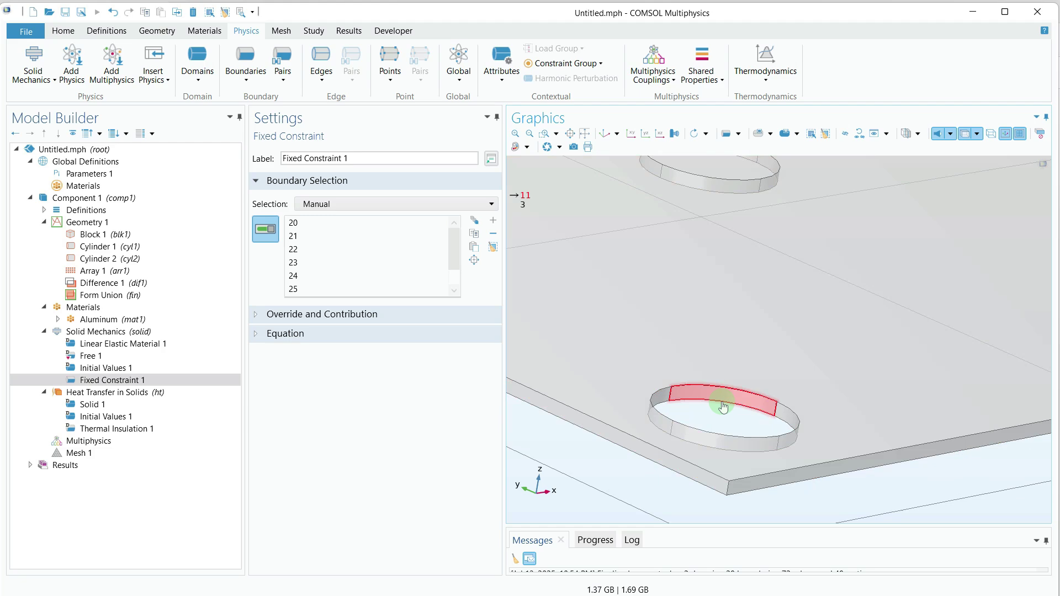
{"action": "left_click", "coordinate": [723, 407]}
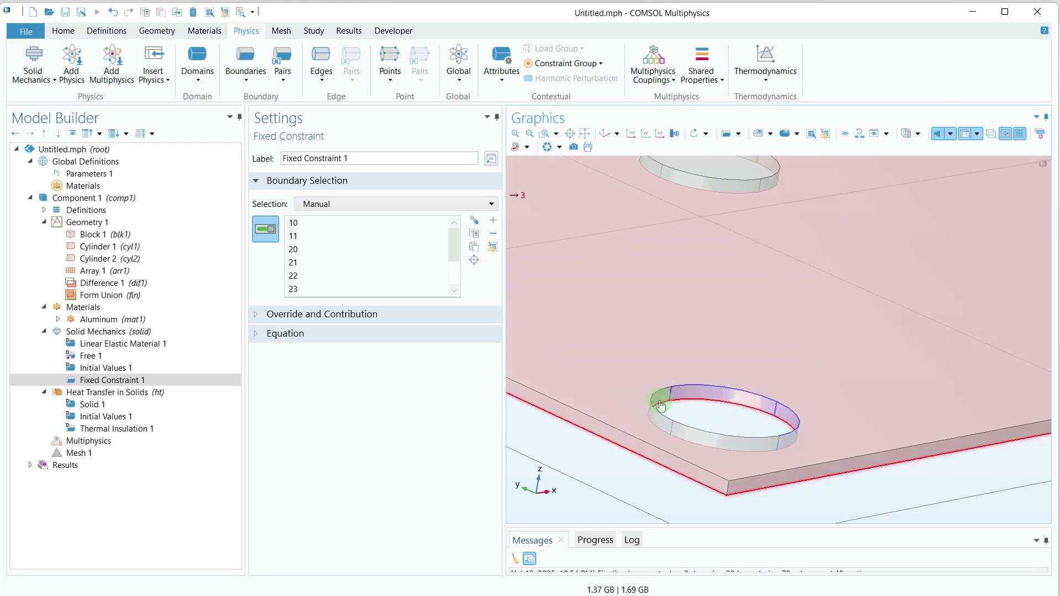
{"action": "left_click", "coordinate": [678, 440]}
{"action": "left_click", "coordinate": [707, 444]}
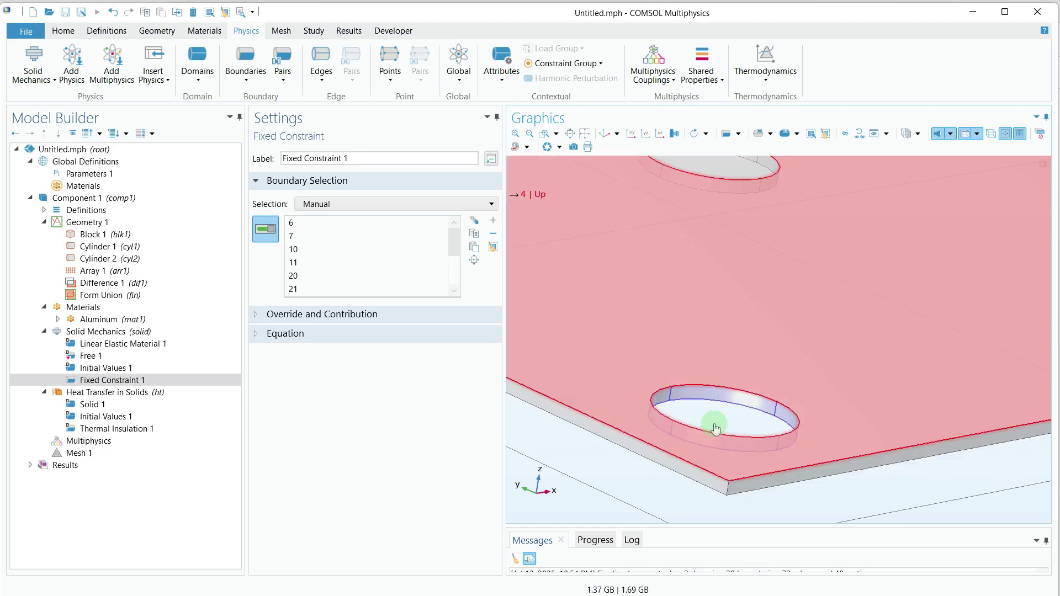
{"action": "scroll", "coordinate": [742, 470], "scroll_direction": "down", "scroll_amount": 6}
{"action": "scroll", "coordinate": [683, 414], "scroll_direction": "up", "scroll_amount": 8}
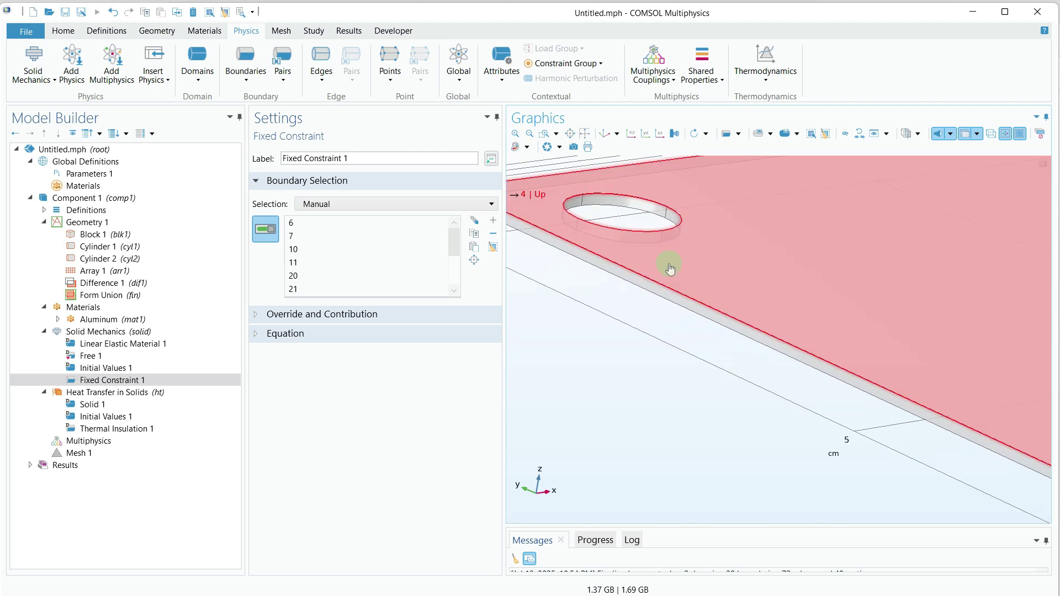
{"action": "left_click", "coordinate": [736, 362]}
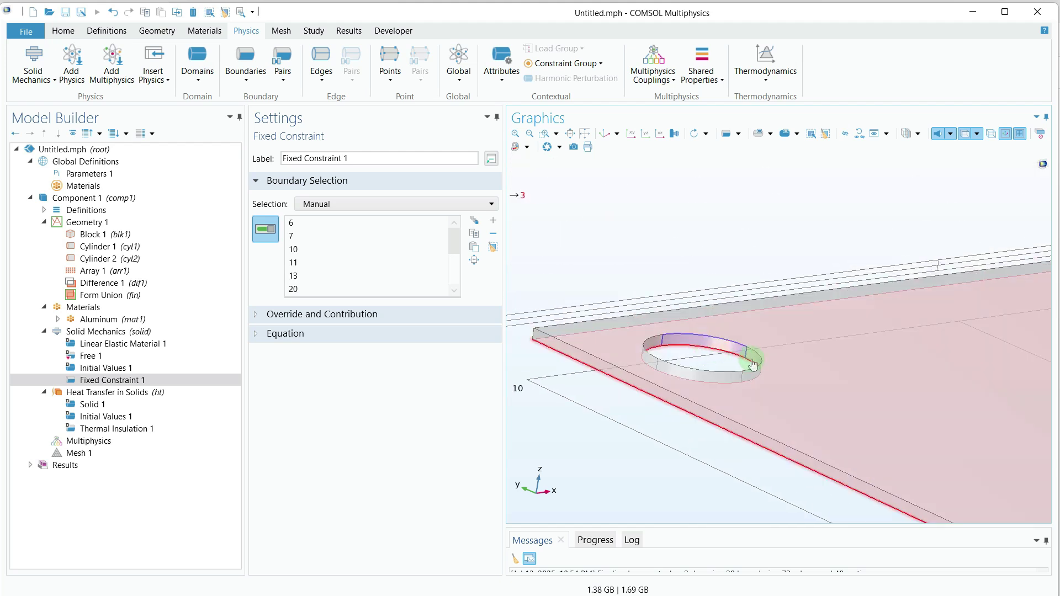
{"action": "left_click", "coordinate": [757, 362]}
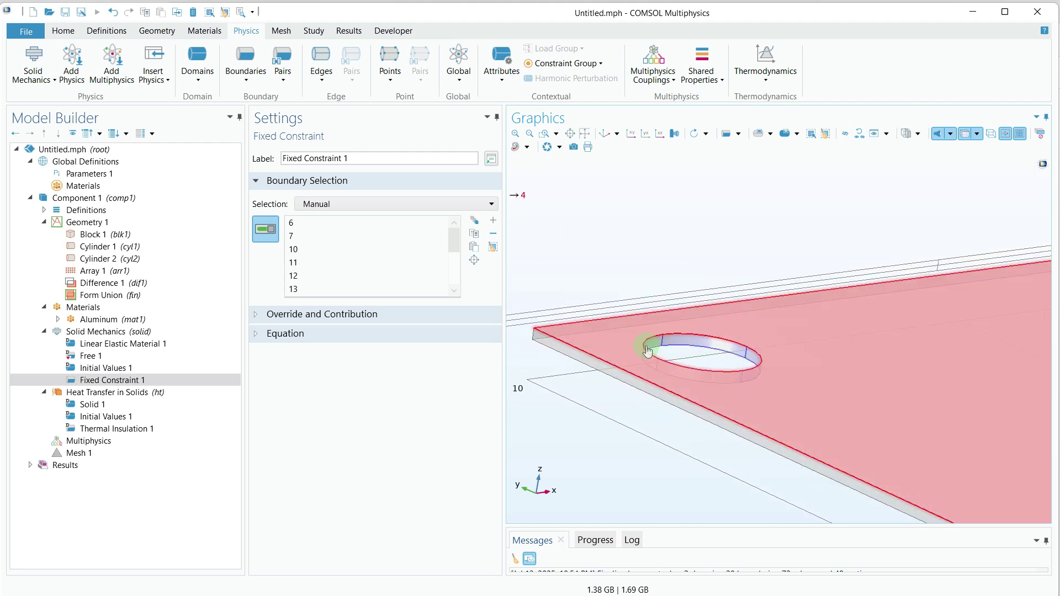
{"action": "left_click", "coordinate": [654, 361]}
{"action": "key", "text": "Up"}
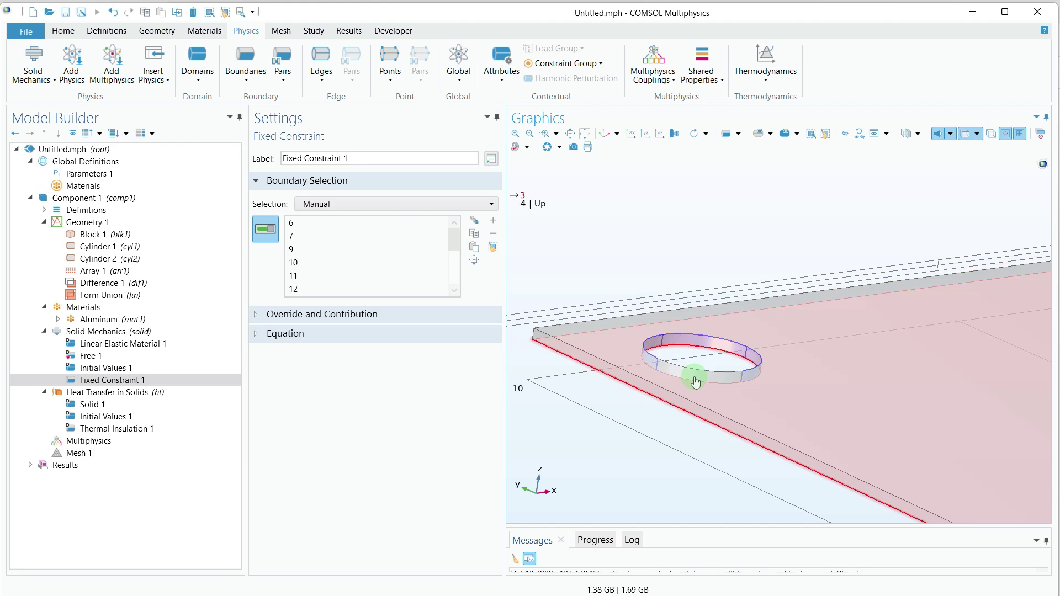
{"action": "left_click", "coordinate": [695, 382]}
Step: Check the constrained corner holes from above and turn Transparency off
{"action": "left_click_drag", "start_coordinate": [694, 380], "coordinate": [787, 324]}
{"action": "left_click_drag", "start_coordinate": [868, 331], "coordinate": [774, 355]}
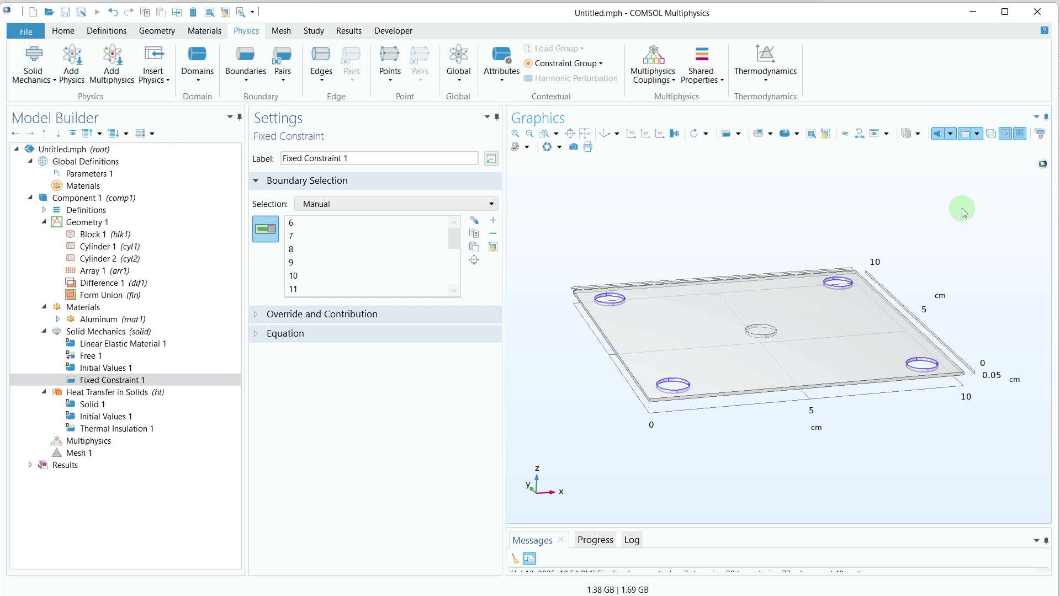
{"action": "left_click", "coordinate": [965, 134]}
{"action": "left_click_drag", "start_coordinate": [894, 229], "coordinate": [905, 253]}
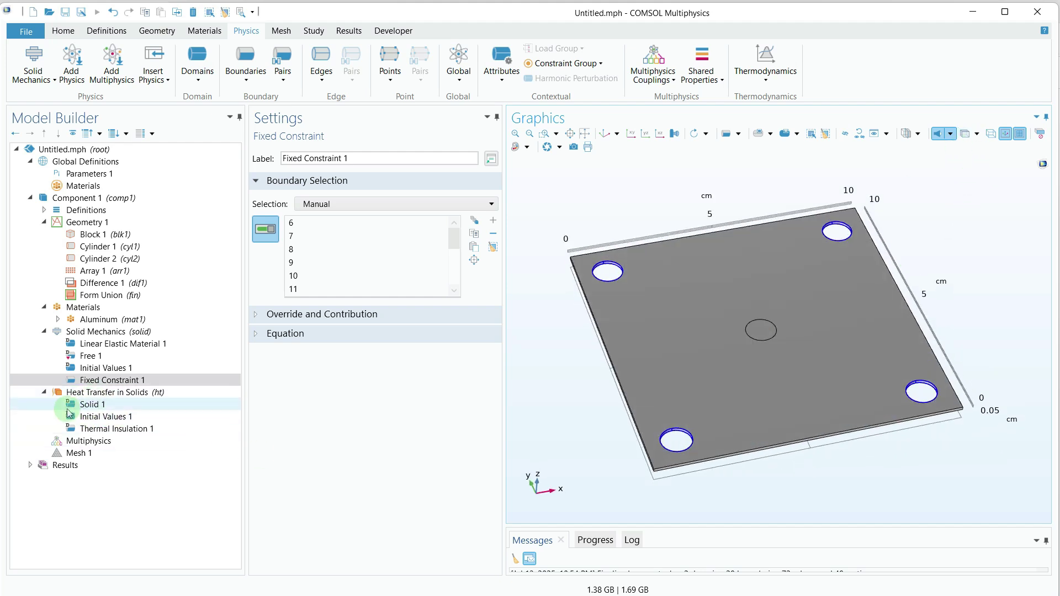
Step: Add Heat Source 1 on the central circle (domain 2) with Q0 = 50 W/m³
{"action": "left_click", "coordinate": [101, 394]}
{"action": "right_click", "coordinate": [100, 393]}
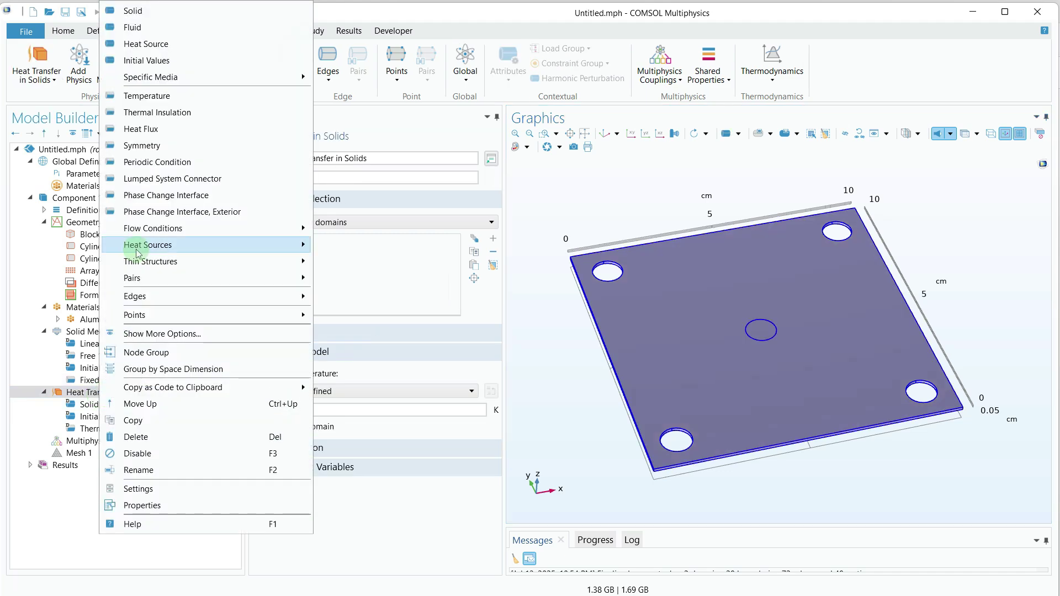
{"action": "left_click", "coordinate": [151, 49]}
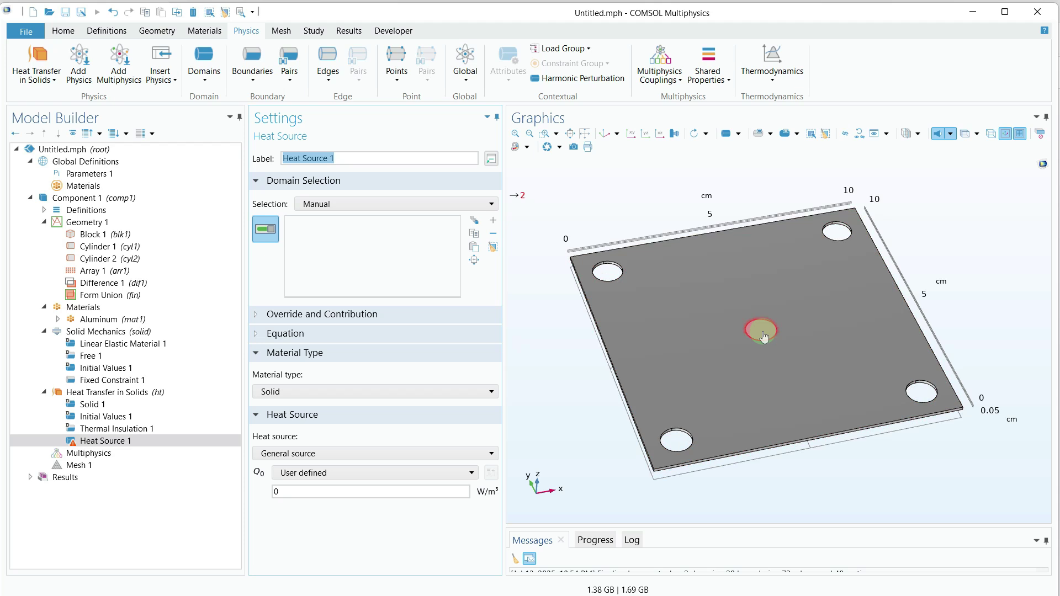
{"action": "left_click", "coordinate": [294, 492]}
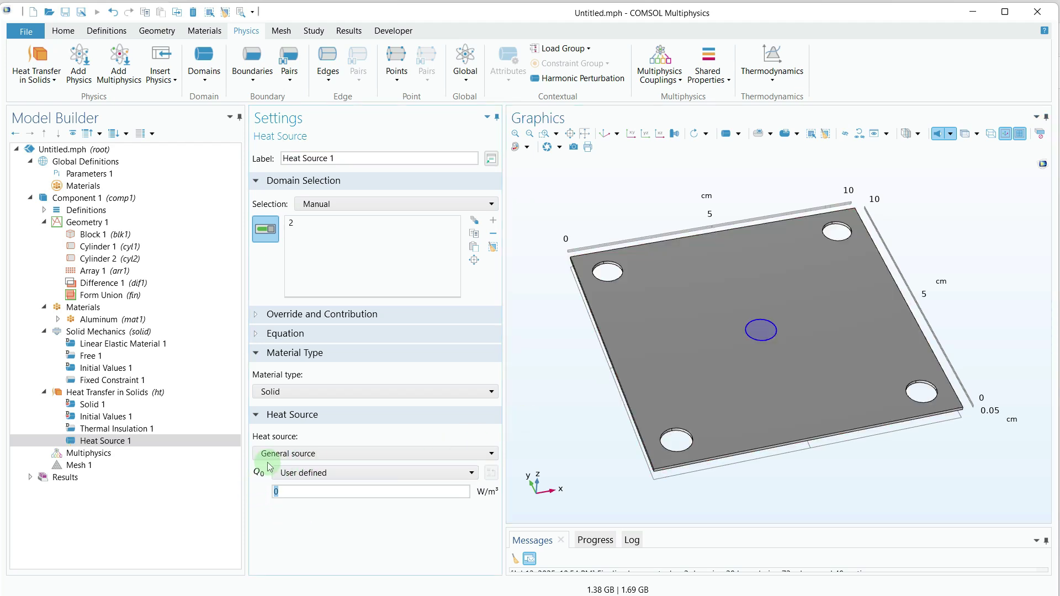
{"action": "left_click", "coordinate": [289, 490]}
{"action": "type", "text": "50"}
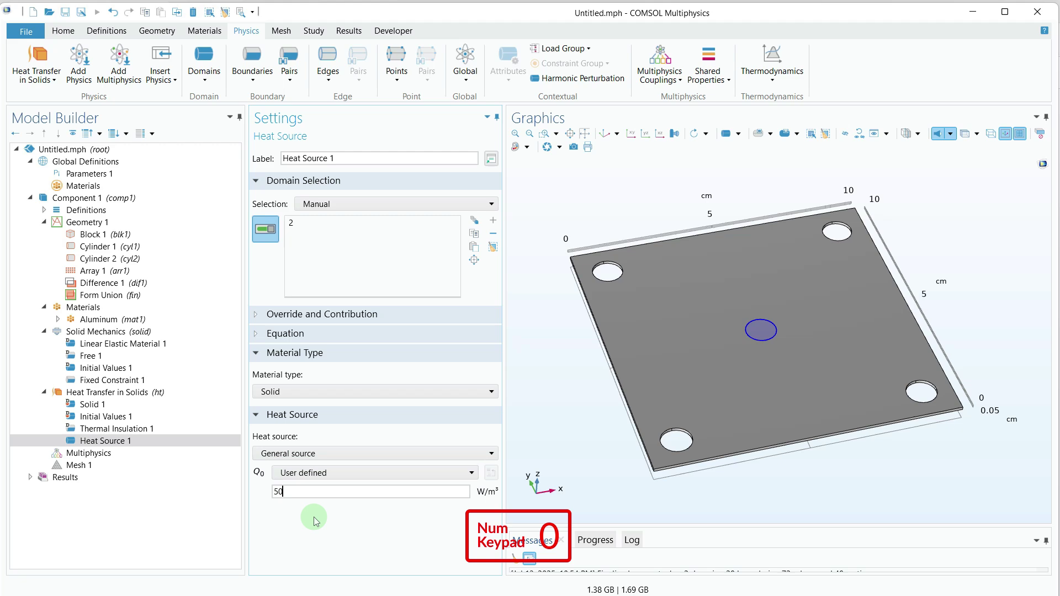
Step: Apply Heat Flux 1 to all boundaries except the central circle
{"action": "right_click", "coordinate": [100, 394]}
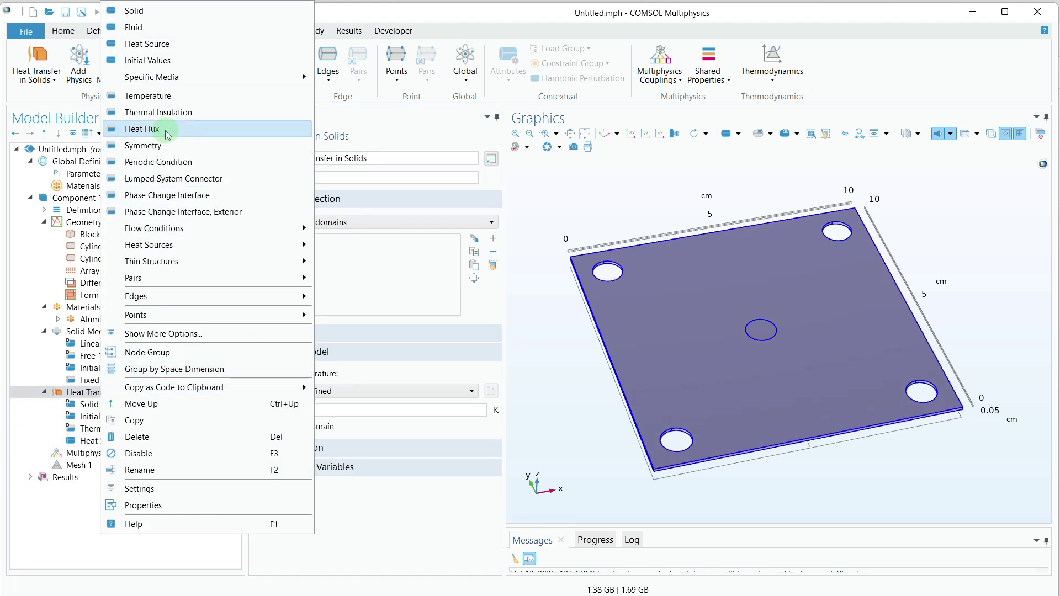
{"action": "key", "text": "Escape"}
{"action": "left_click_drag", "start_coordinate": [532, 433], "coordinate": [574, 412]}
{"action": "left_click", "coordinate": [343, 203]}
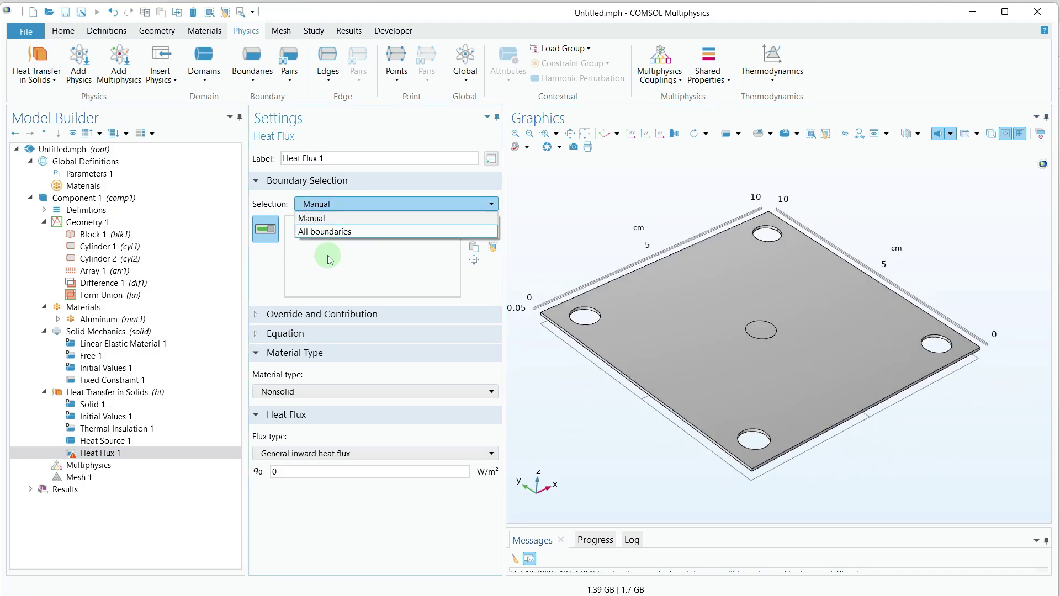
{"action": "left_click", "coordinate": [331, 236]}
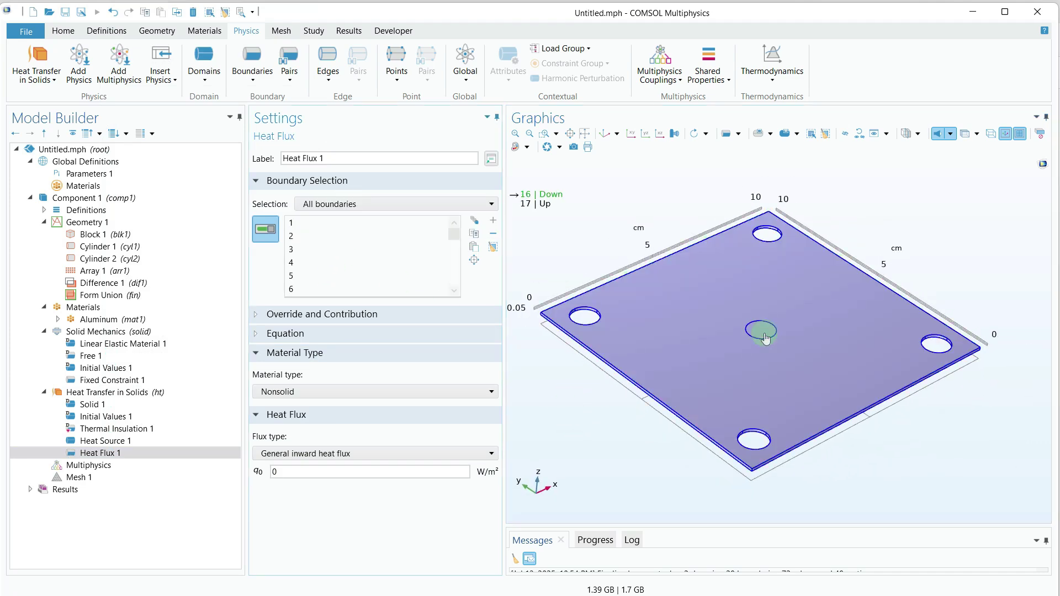
{"action": "left_click", "coordinate": [765, 338]}
{"action": "left_click_drag", "start_coordinate": [817, 374], "coordinate": [765, 365]}
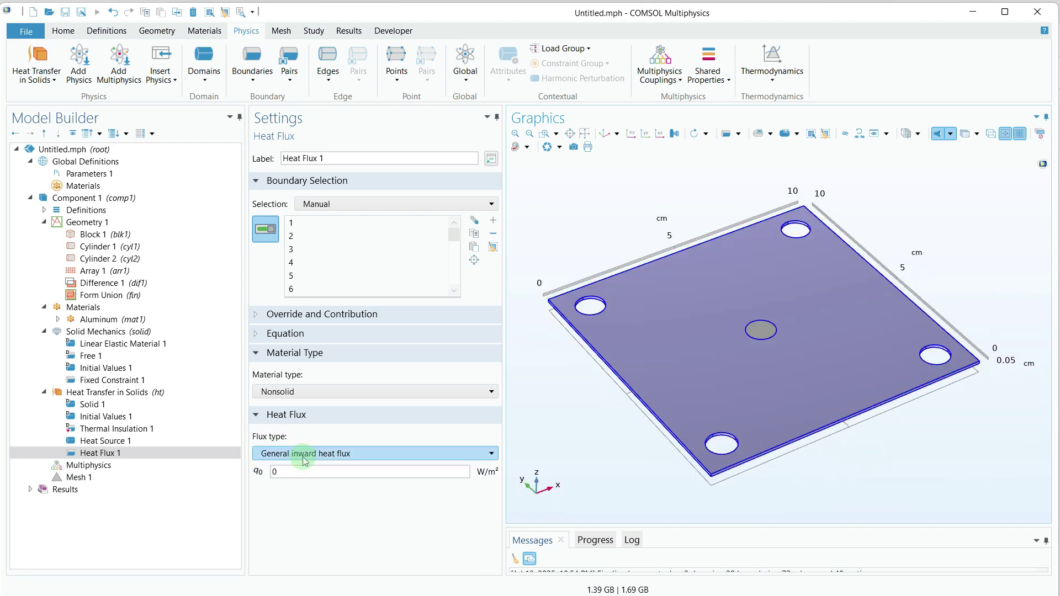
Step: Make the heat flux convective with h = 10 W/(m²·K)
{"action": "left_click", "coordinate": [305, 461]}
{"action": "left_click", "coordinate": [301, 491]}
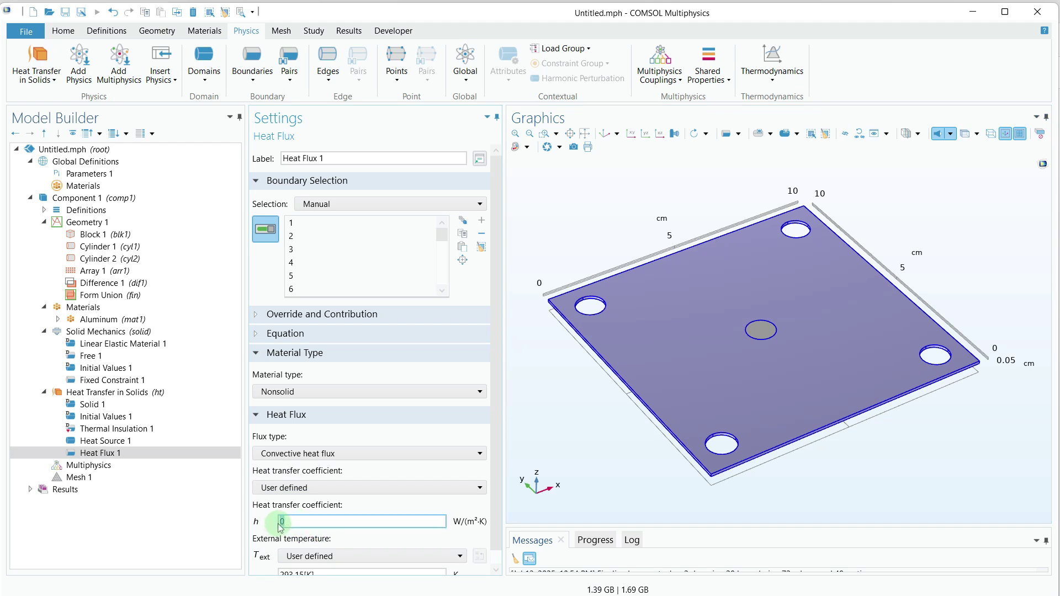
{"action": "type", "text": "10"}
{"action": "left_click", "coordinate": [554, 439]}
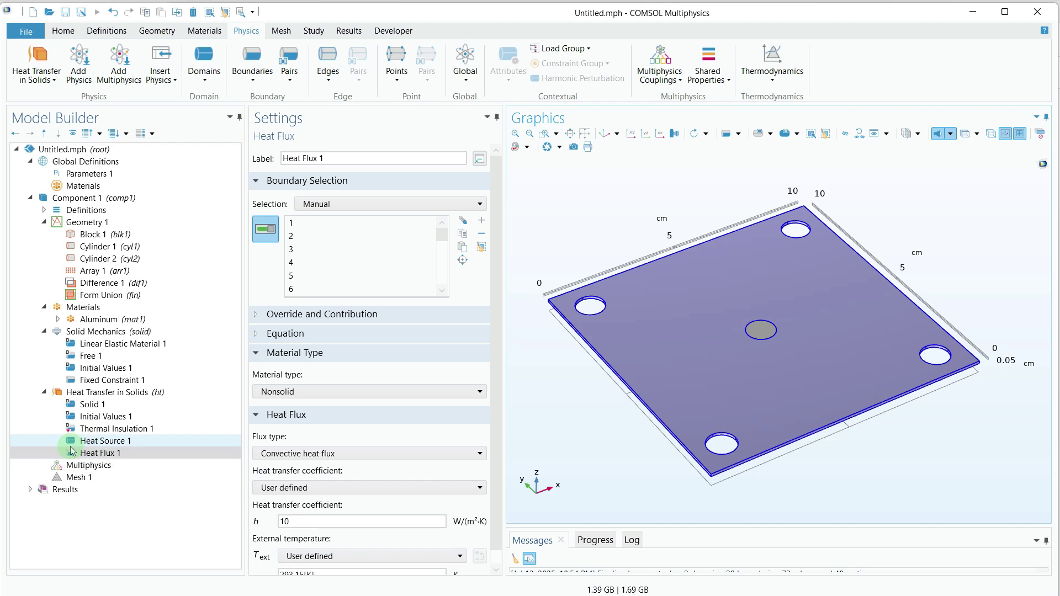
Step: Add a Thermal Expansion multiphysics coupling applied to all domains (1 and 2)
{"action": "left_click", "coordinate": [77, 467]}
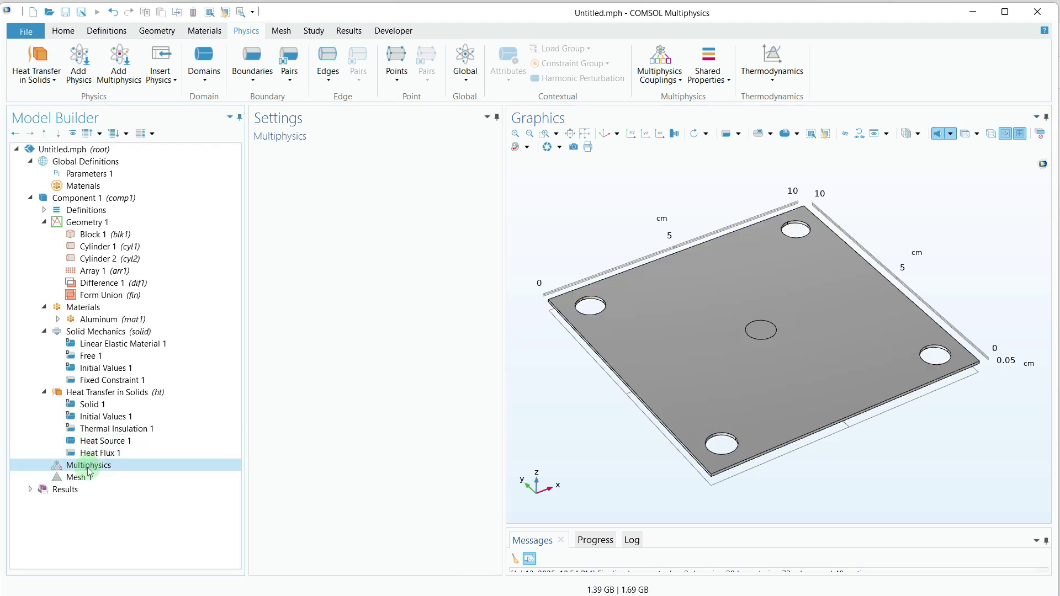
{"action": "right_click", "coordinate": [78, 468]}
{"action": "left_click", "coordinate": [126, 480]}
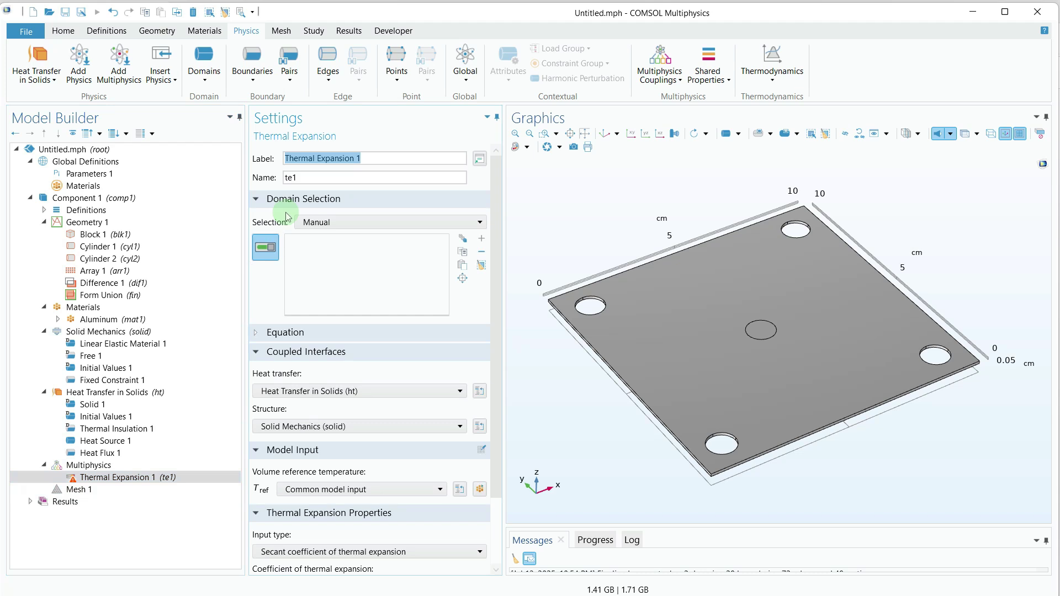
{"action": "left_click", "coordinate": [316, 223]}
{"action": "left_click", "coordinate": [319, 248]}
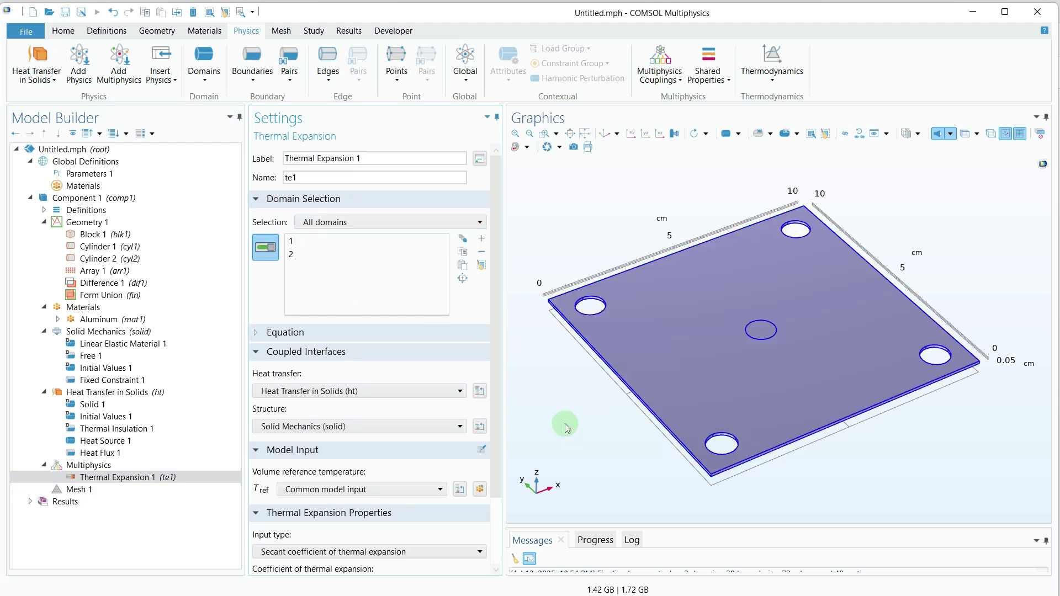
{"action": "left_click_drag", "start_coordinate": [601, 446], "coordinate": [597, 393]}
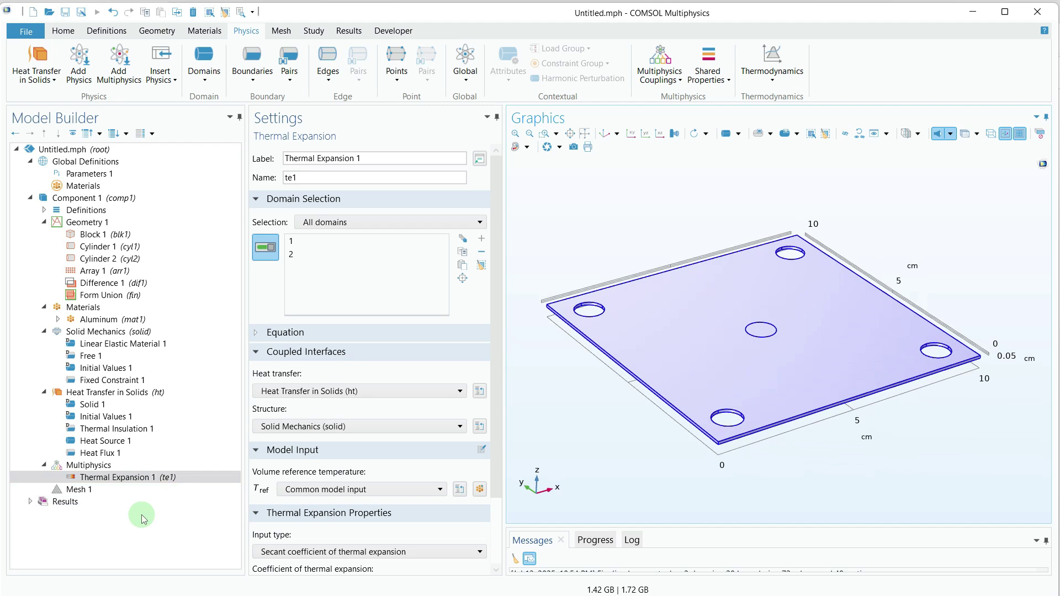
Step: Build Mesh 1 as a physics-controlled Normal-size mesh and inspect it
{"action": "left_click", "coordinate": [87, 490]}
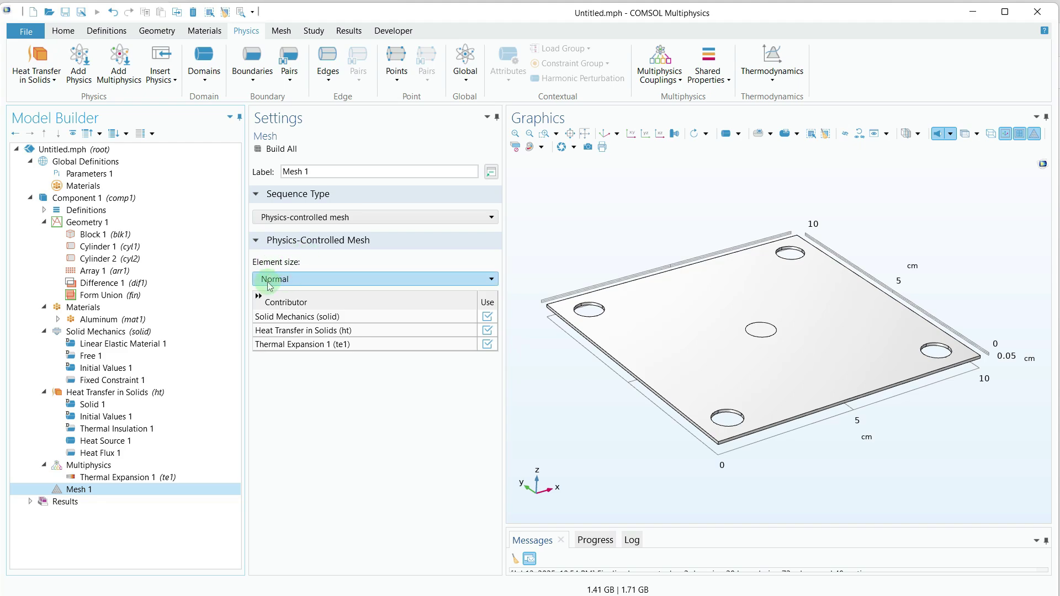
{"action": "left_click", "coordinate": [281, 157]}
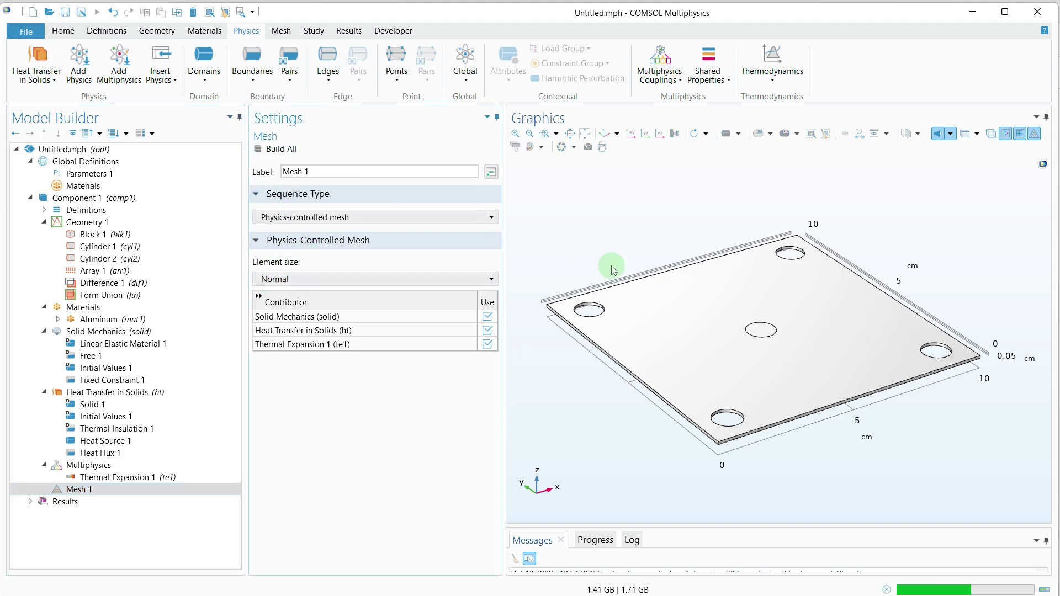
{"action": "mouse_move", "coordinate": [755, 264]}
{"action": "left_mouse_down"}
{"action": "mouse_move", "coordinate": [753, 296]}
{"action": "mouse_move", "coordinate": [731, 321]}
{"action": "left_mouse_up"}
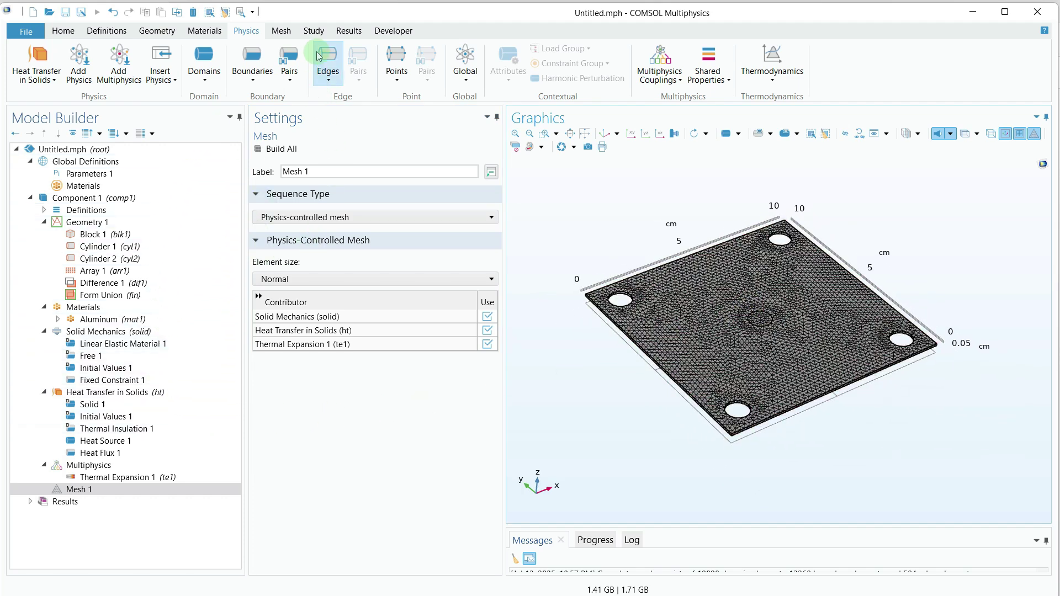
{"action": "left_click", "coordinate": [313, 33]}
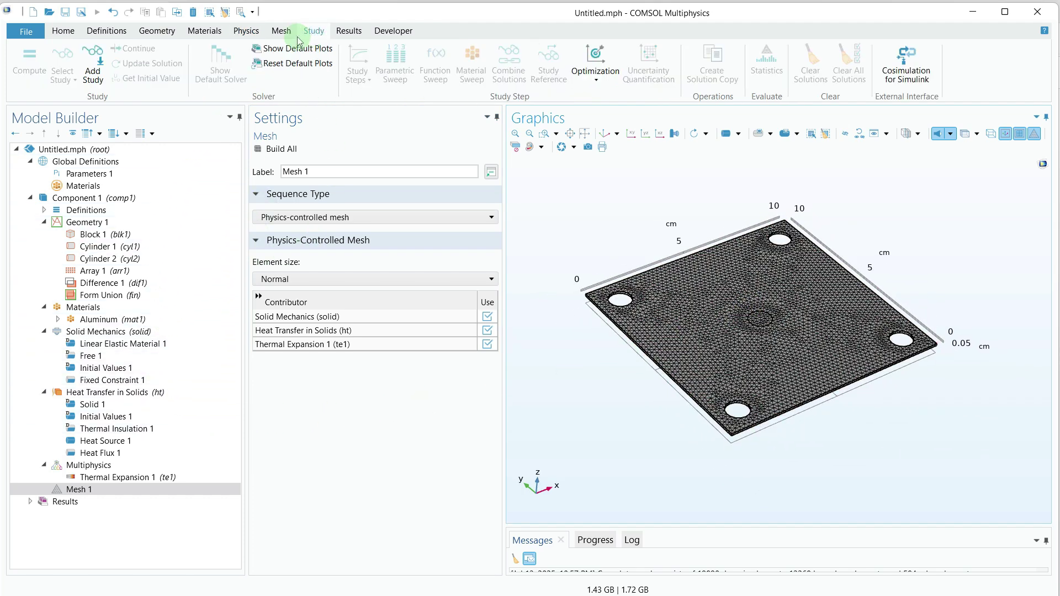
Step: Add a Stationary study to the model
{"action": "left_click", "coordinate": [100, 83]}
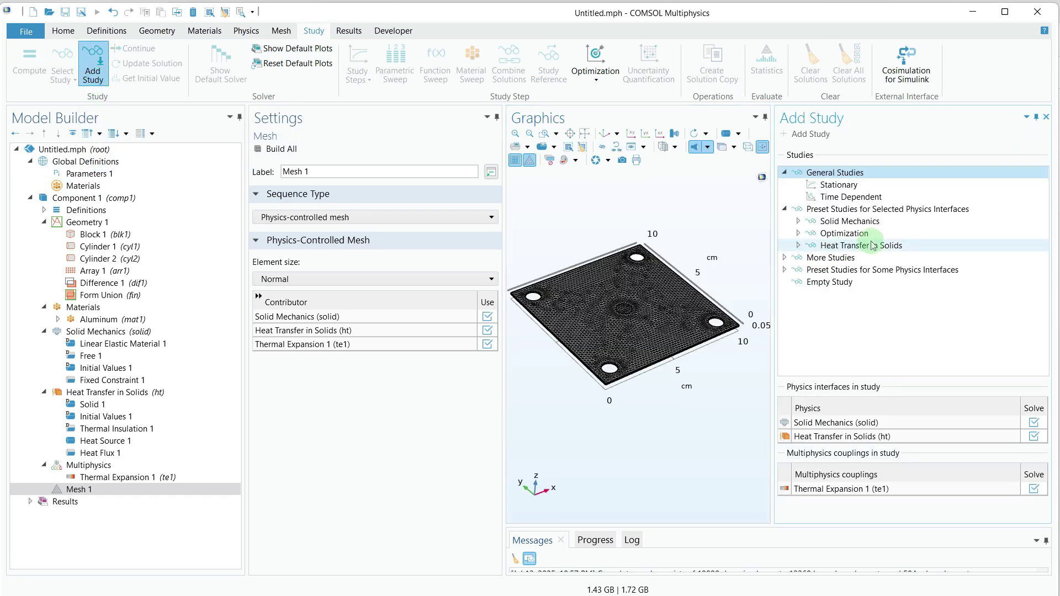
{"action": "left_click", "coordinate": [838, 187]}
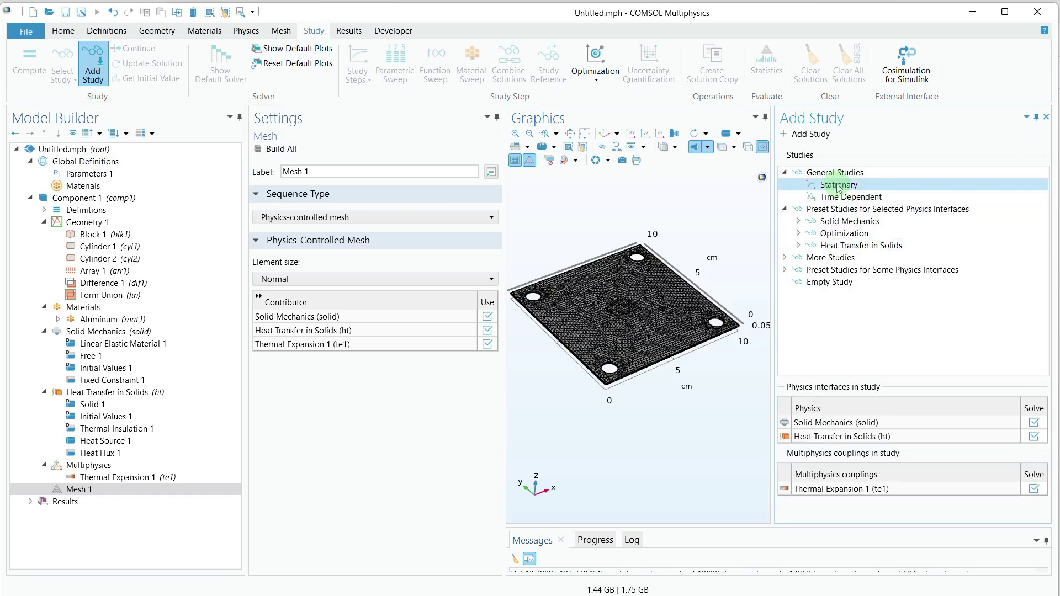
{"action": "double_click", "coordinate": [838, 186]}
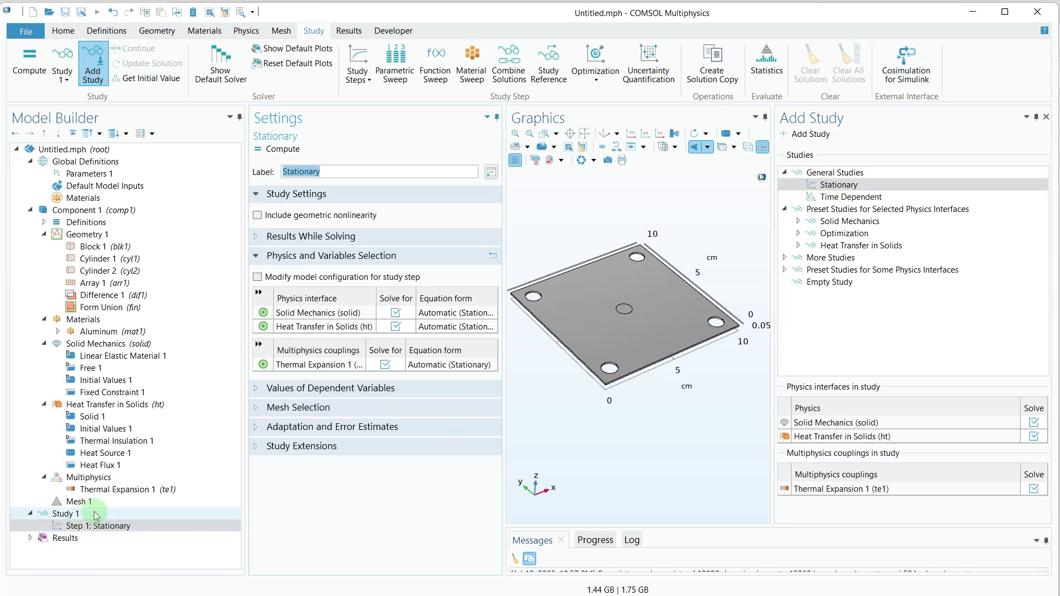
{"action": "left_click", "coordinate": [117, 527]}
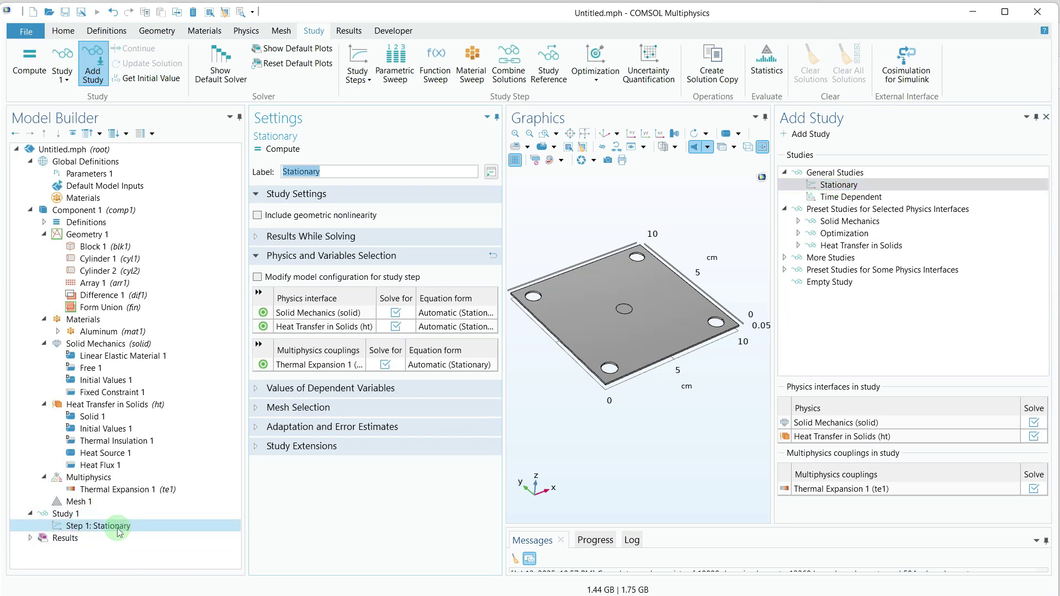
{"action": "left_click", "coordinate": [1047, 119]}
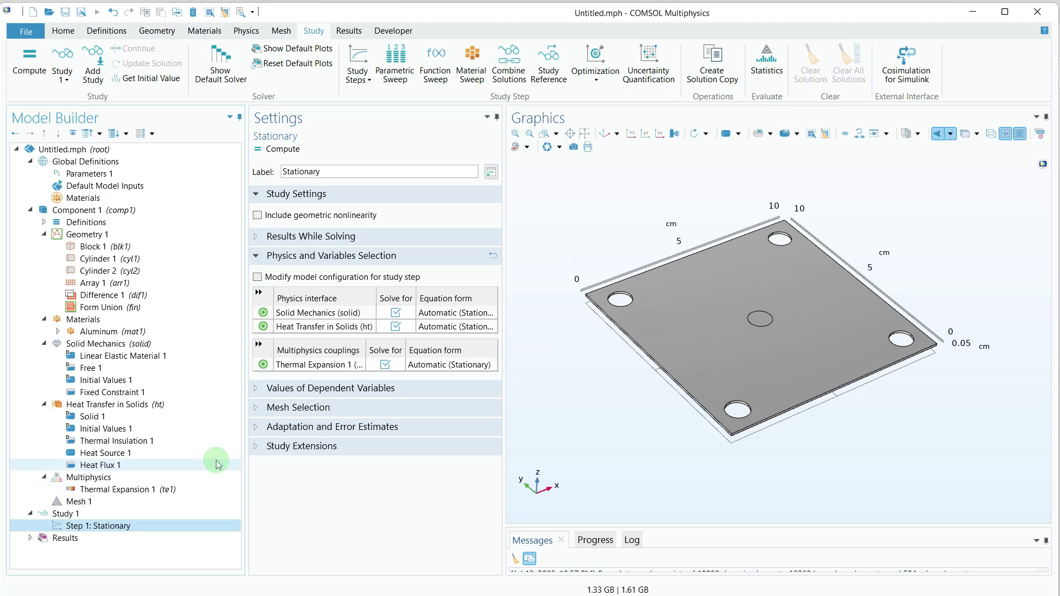
Step: Compute the stationary study and follow the solver log in the Messages area
{"action": "left_click", "coordinate": [297, 149]}
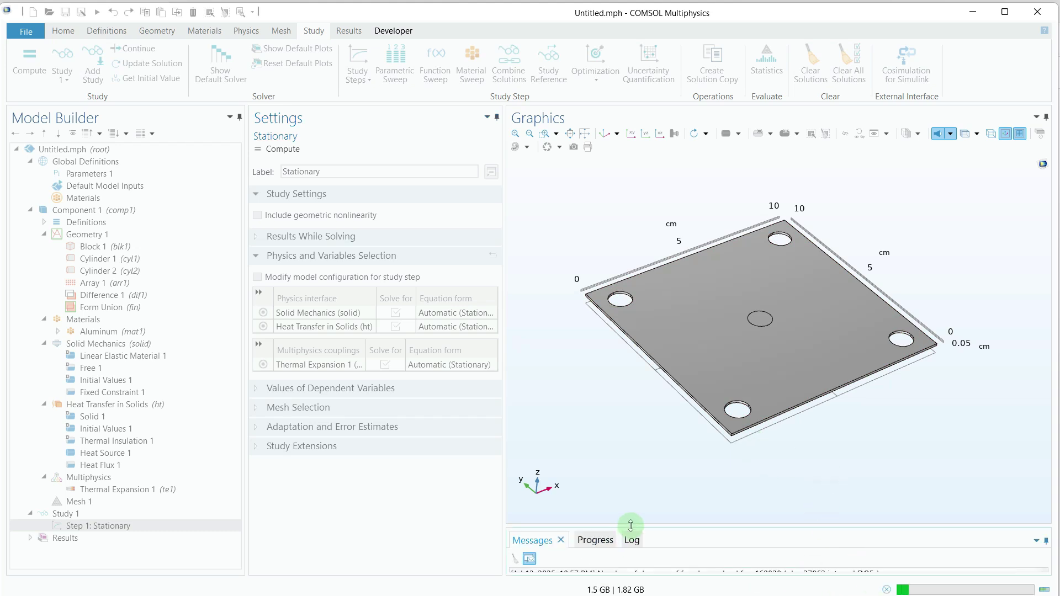
{"action": "left_click_drag", "start_coordinate": [627, 525], "coordinate": [627, 463]}
{"action": "left_click", "coordinate": [588, 476]}
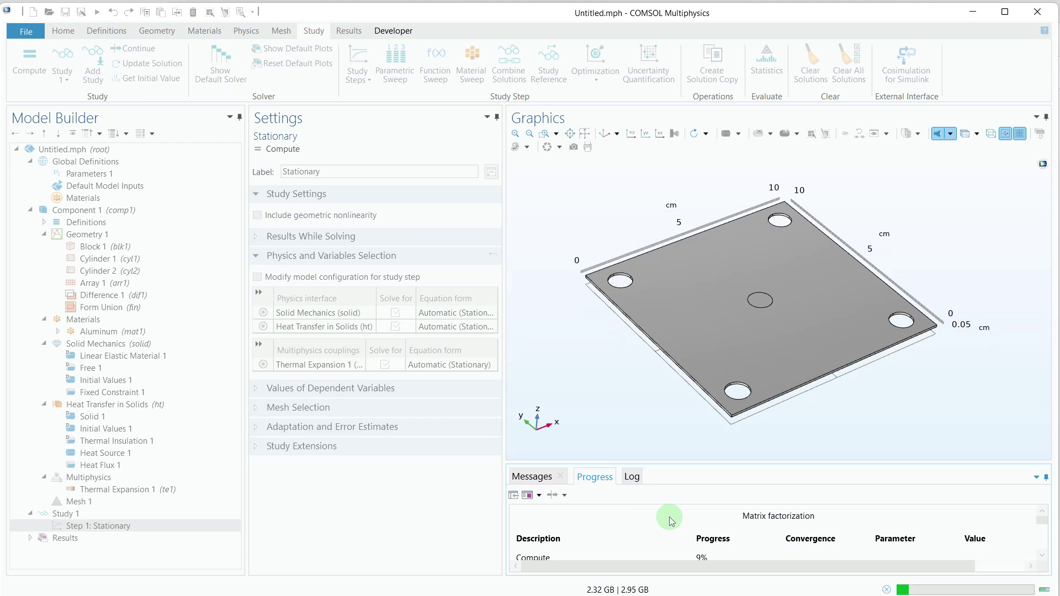
{"action": "left_click_drag", "start_coordinate": [696, 467], "coordinate": [697, 419]}
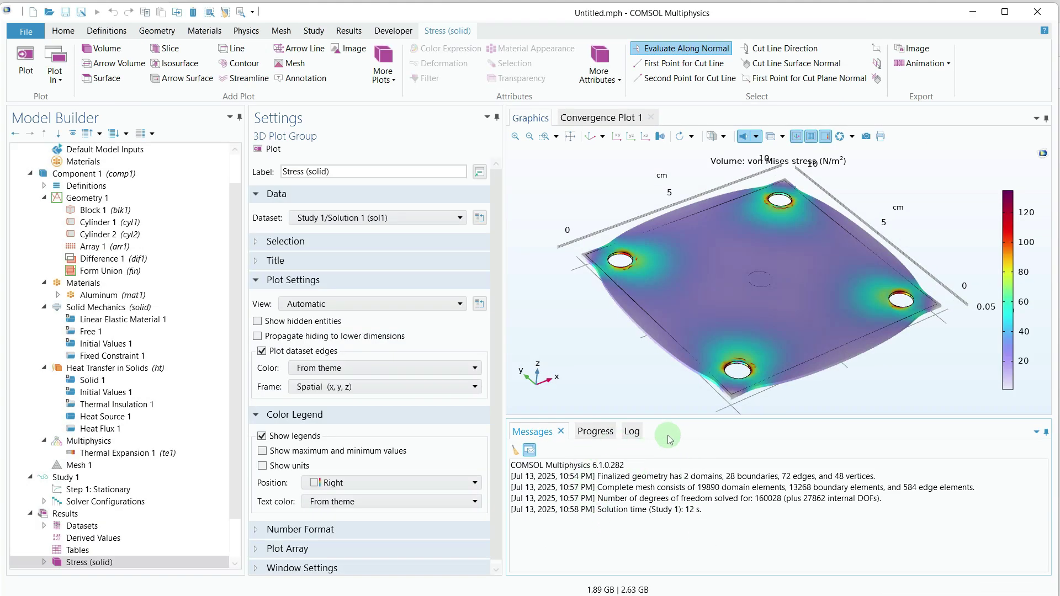
Step: Disable Deformation on the Stress (solid) plot to view the undeformed stress
{"action": "left_click_drag", "start_coordinate": [677, 415], "coordinate": [661, 552]}
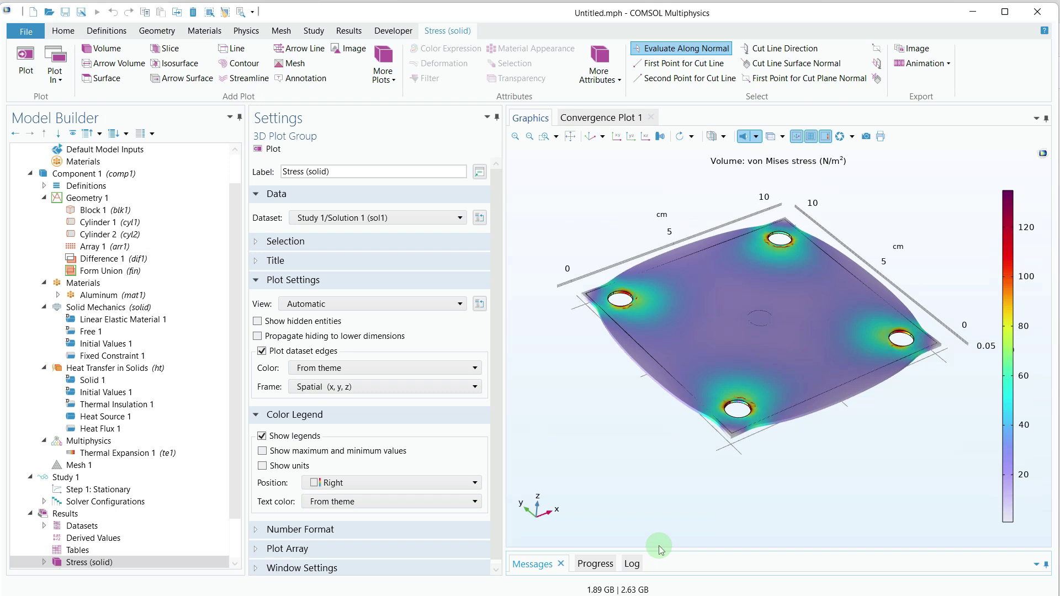
{"action": "mouse_move", "coordinate": [671, 481]}
{"action": "left_mouse_down"}
{"action": "mouse_move", "coordinate": [665, 456]}
{"action": "mouse_move", "coordinate": [667, 468]}
{"action": "left_mouse_up"}
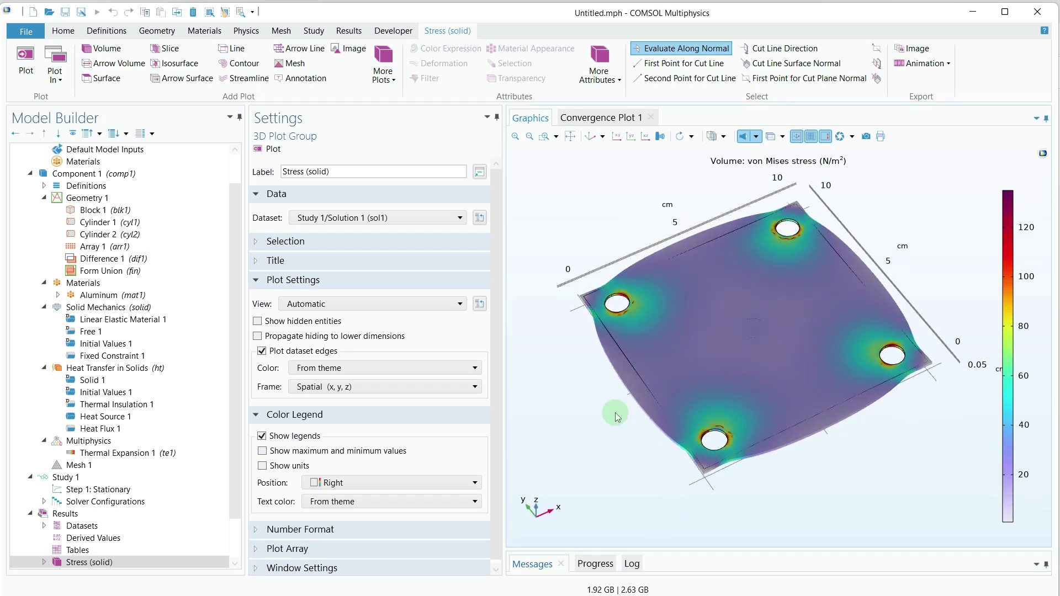
{"action": "mouse_move", "coordinate": [604, 427]}
{"action": "left_mouse_down"}
{"action": "mouse_move", "coordinate": [635, 397]}
{"action": "mouse_move", "coordinate": [608, 416]}
{"action": "left_mouse_up"}
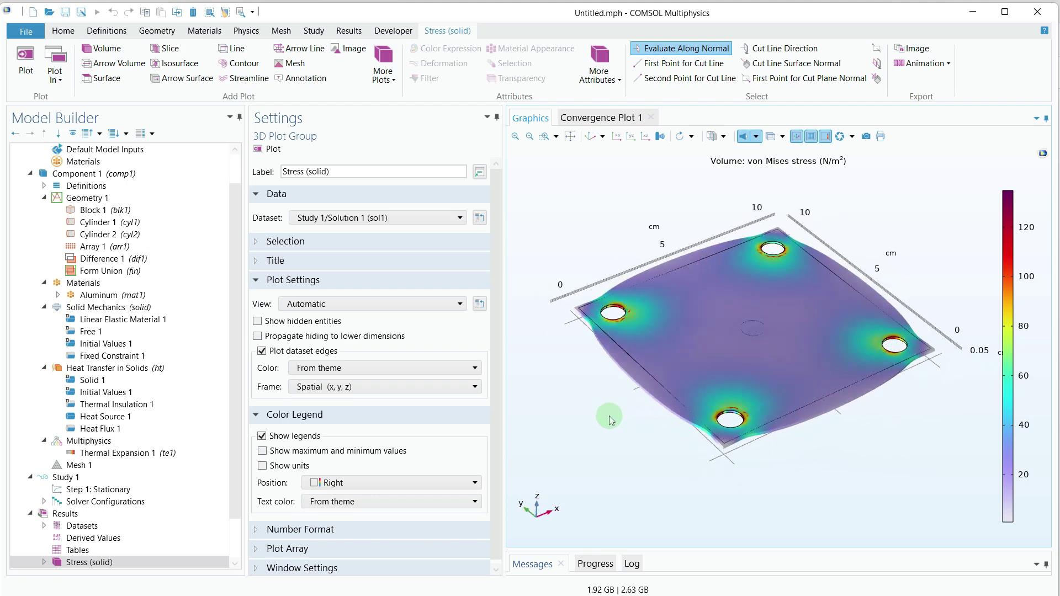
{"action": "scroll", "coordinate": [49, 508], "scroll_direction": "down", "scroll_amount": 2}
{"action": "left_click", "coordinate": [46, 514]}
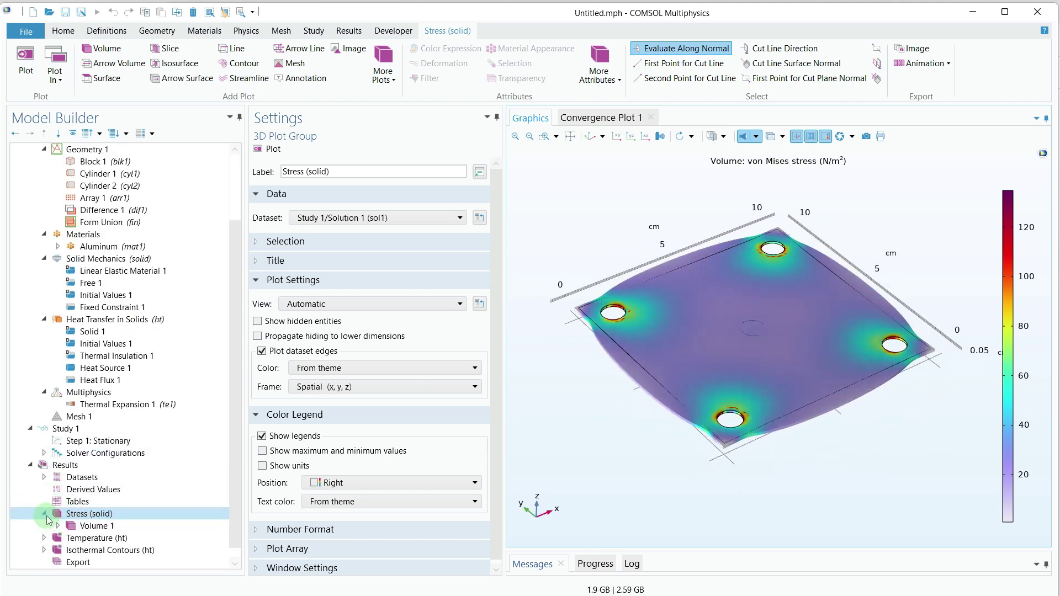
{"action": "left_click", "coordinate": [45, 515]}
{"action": "left_click", "coordinate": [111, 538]}
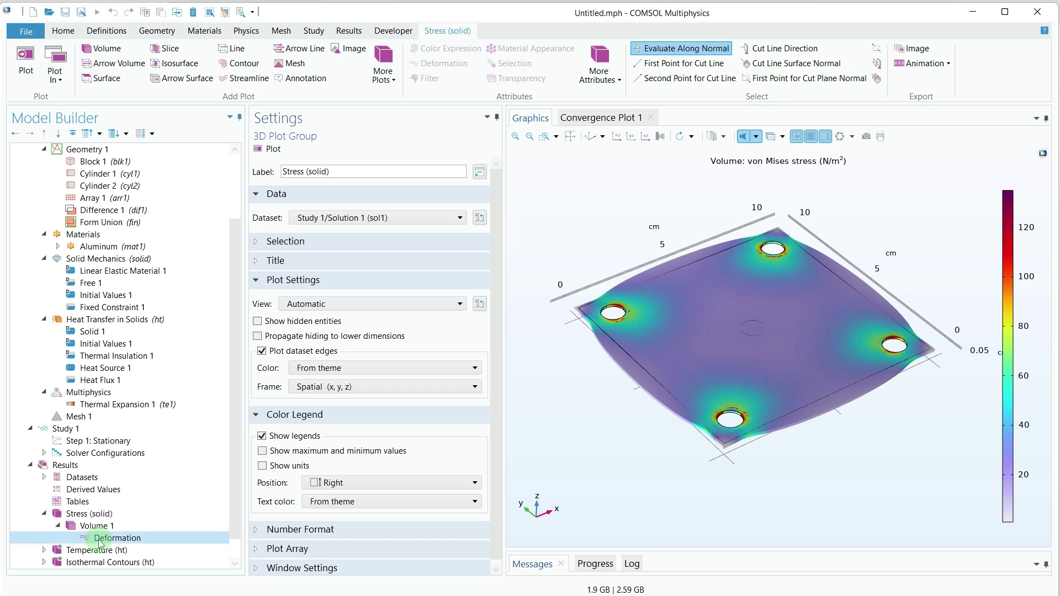
{"action": "right_click", "coordinate": [108, 538]}
{"action": "left_click", "coordinate": [136, 460]}
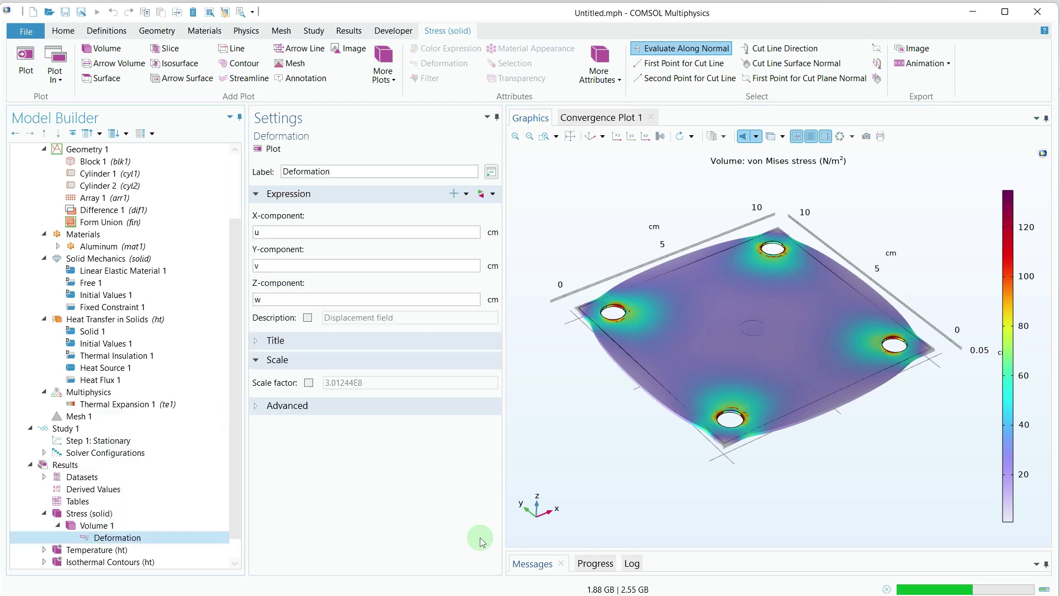
Step: Re-enable Deformation, then display the Temperature (ht) plot
{"action": "left_click_drag", "start_coordinate": [604, 455], "coordinate": [637, 455]}
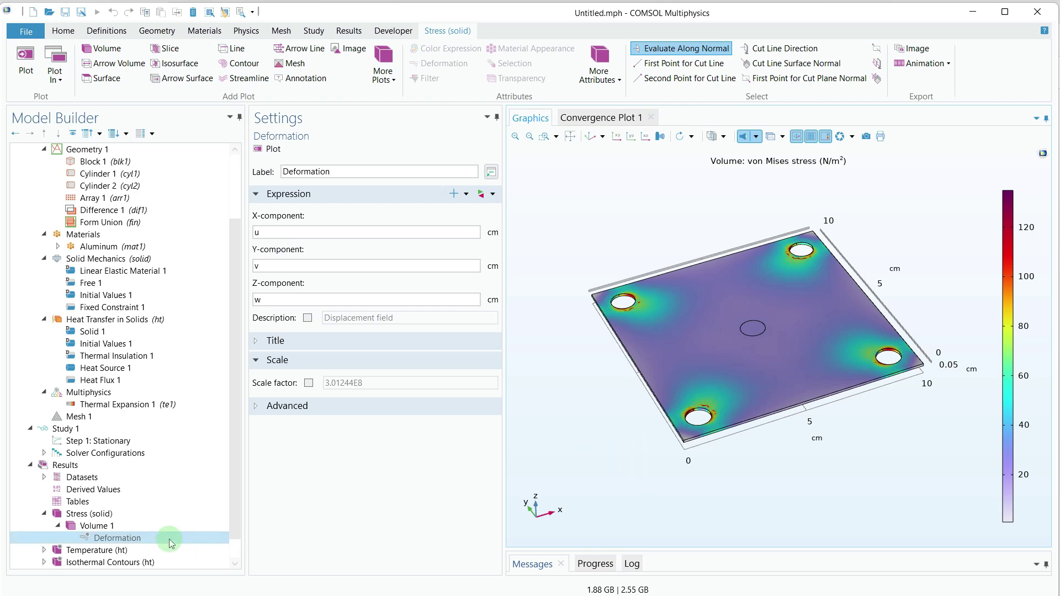
{"action": "right_click", "coordinate": [117, 541]}
{"action": "left_click", "coordinate": [137, 461]}
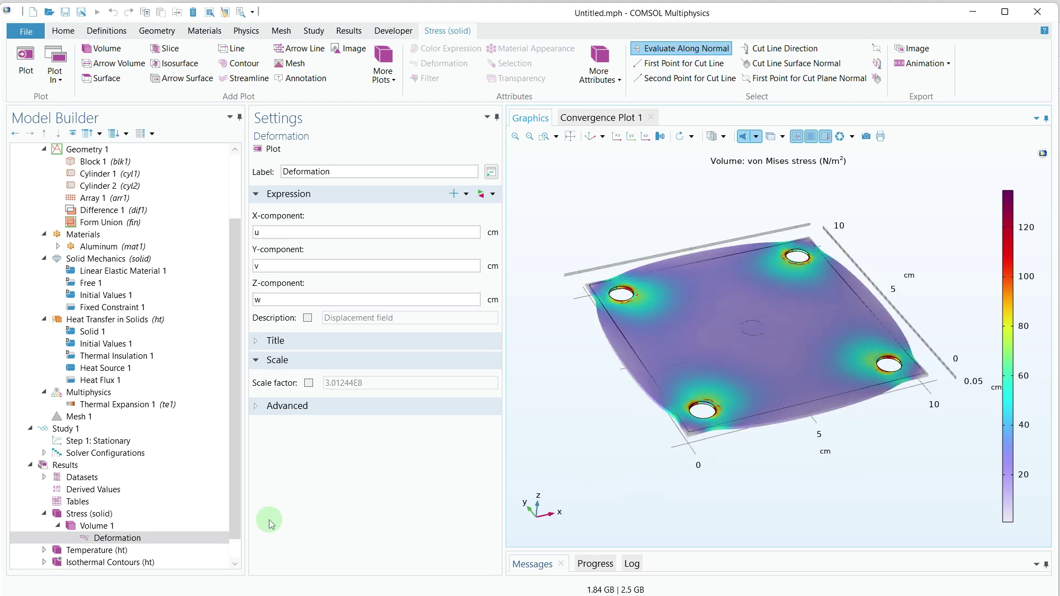
{"action": "left_click", "coordinate": [84, 551]}
{"action": "mouse_move", "coordinate": [655, 442]}
{"action": "left_mouse_down"}
{"action": "mouse_move", "coordinate": [630, 459]}
{"action": "mouse_move", "coordinate": [644, 460]}
{"action": "mouse_move", "coordinate": [653, 428]}
{"action": "left_mouse_up"}
Step: Display Isothermal Contours (ht) viewed from nearly top-down
{"action": "scroll", "coordinate": [168, 548], "scroll_direction": "down", "scroll_amount": 1}
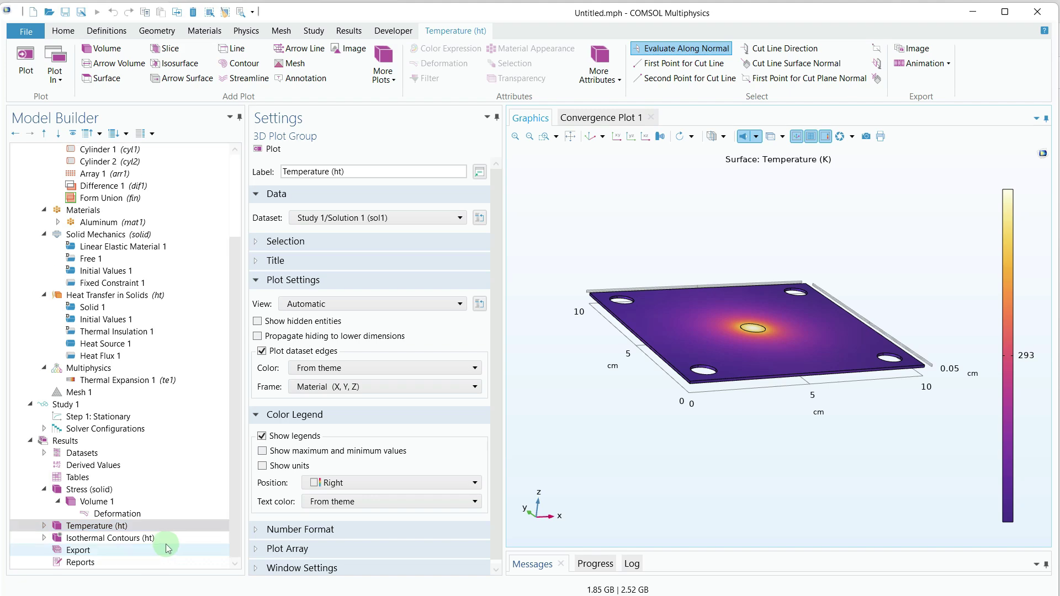
{"action": "left_click", "coordinate": [82, 538]}
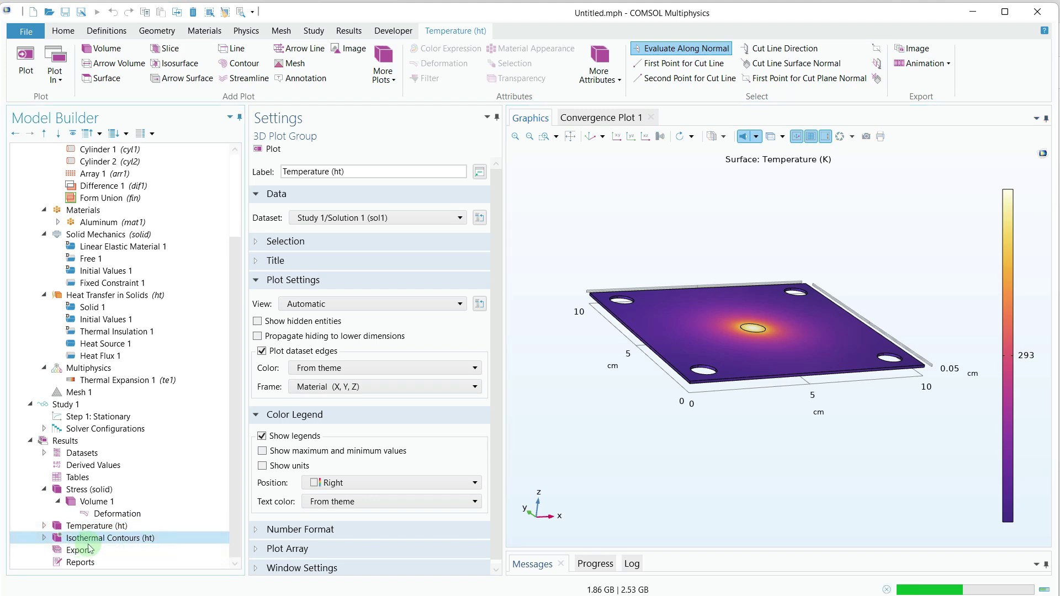
{"action": "left_click_drag", "start_coordinate": [694, 442], "coordinate": [674, 459]}
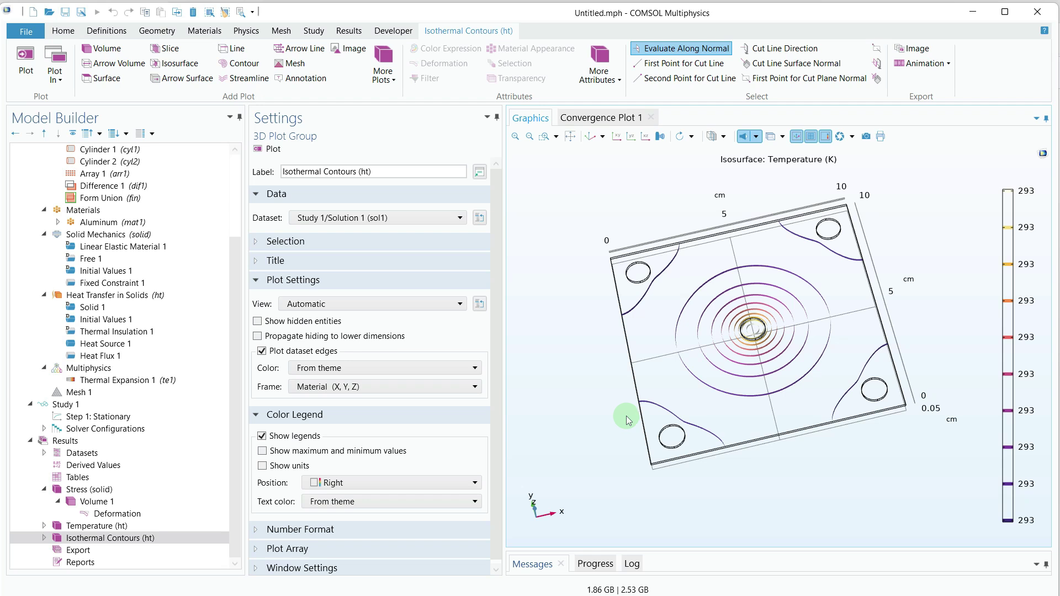